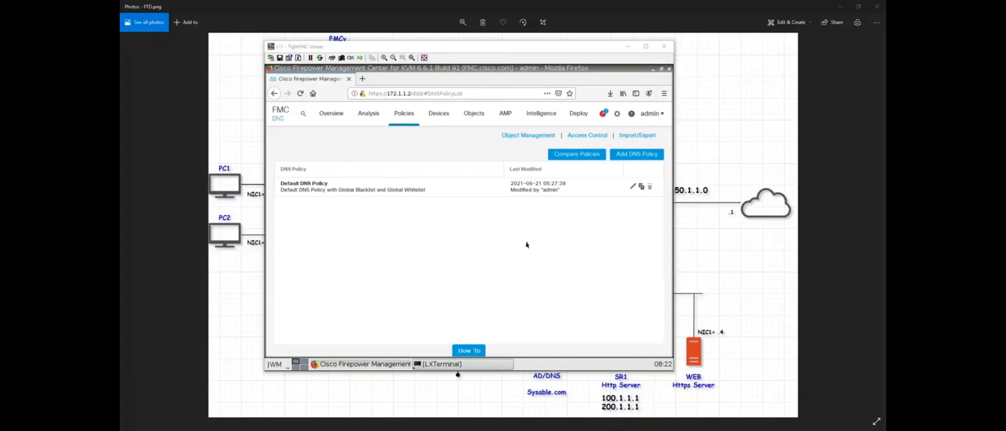
Go to the DNS policy list from the Policies menu.
left_click(411, 119)
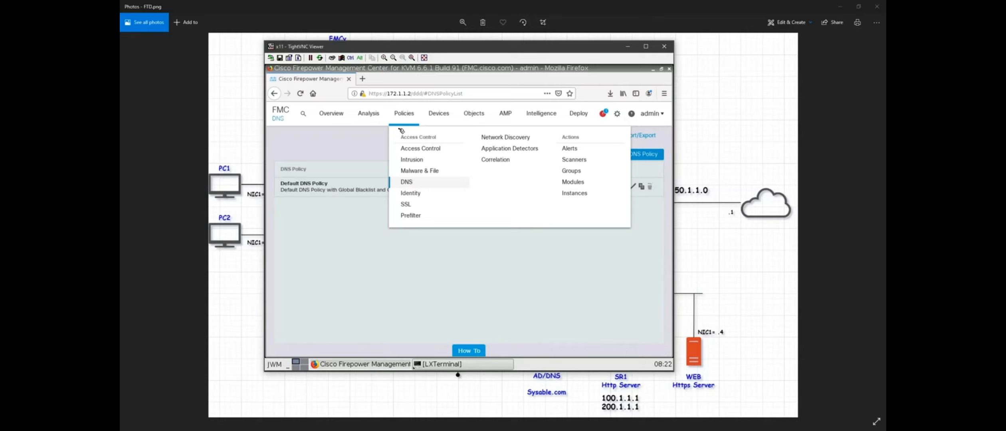
left_click(417, 182)
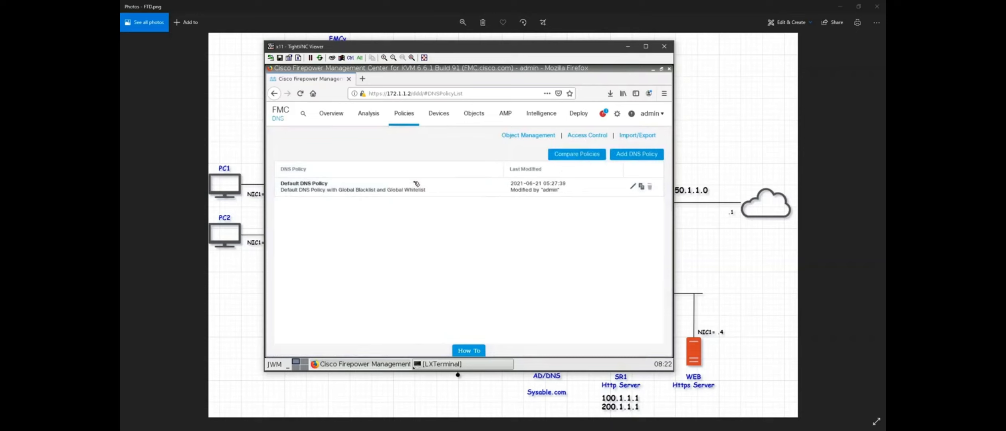
mouse_move(404, 120)
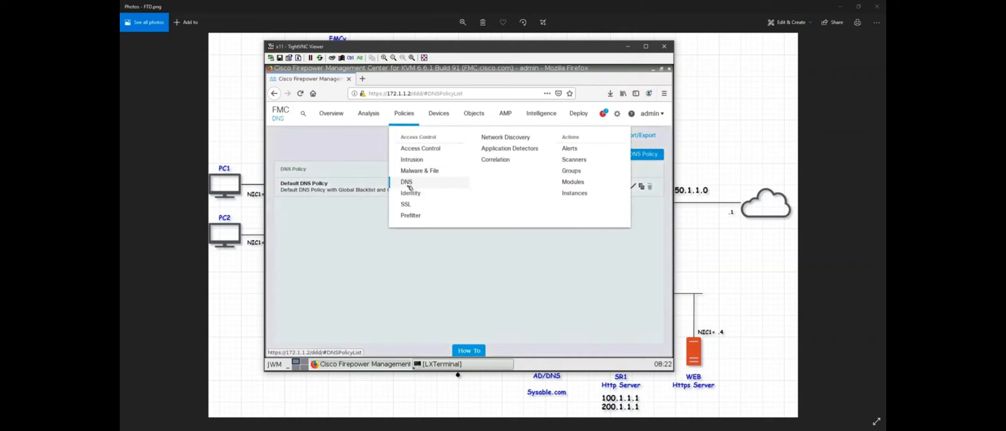
left_click(410, 187)
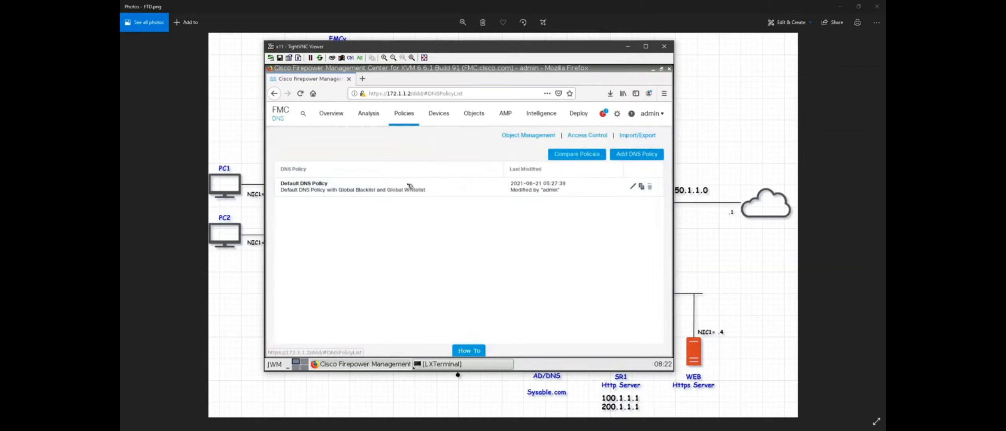
Create and save a new DNS policy named DNS-POL.
left_click(639, 156)
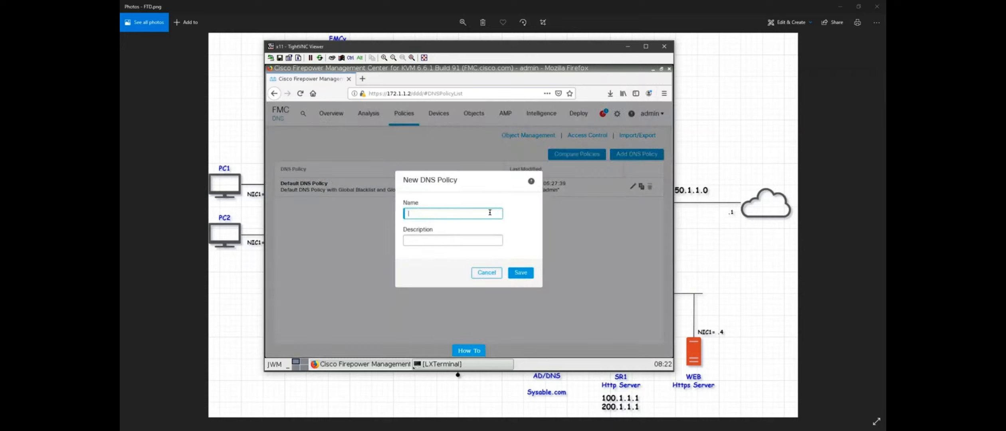
type("DS")
type("NS")
type("-POL")
left_click(526, 274)
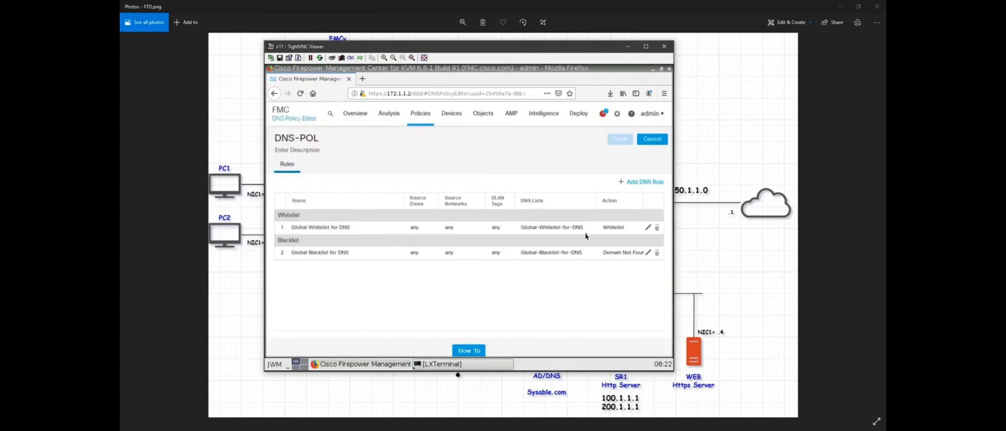
Add a new DNS rule named IN-OUT and add Inside to its source zones.
left_click(639, 184)
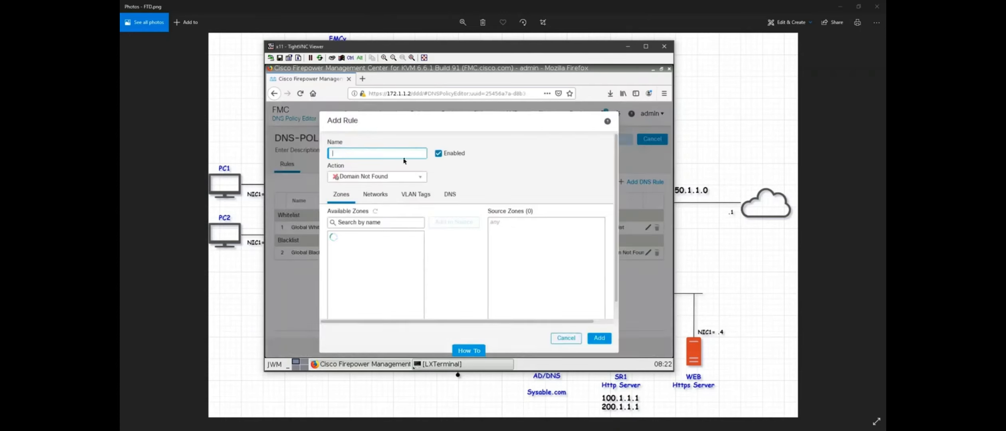
type("IN-OUT")
left_click(375, 249)
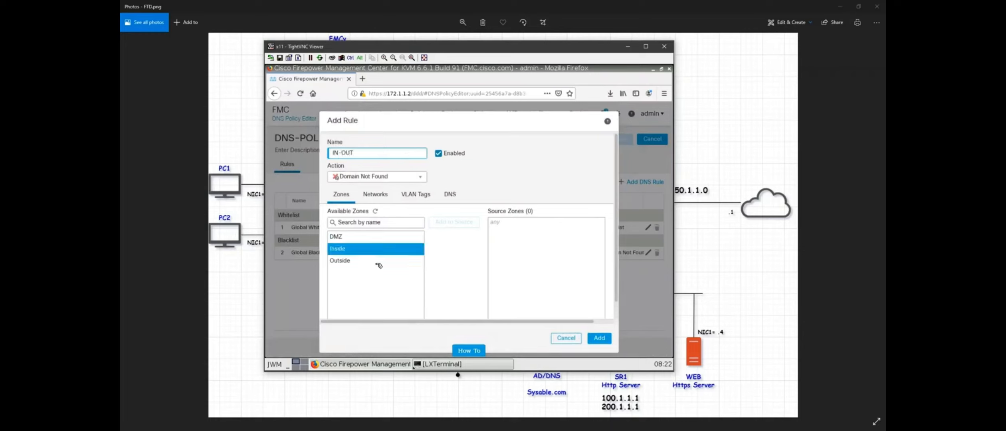
left_click(453, 224)
left_click(523, 224)
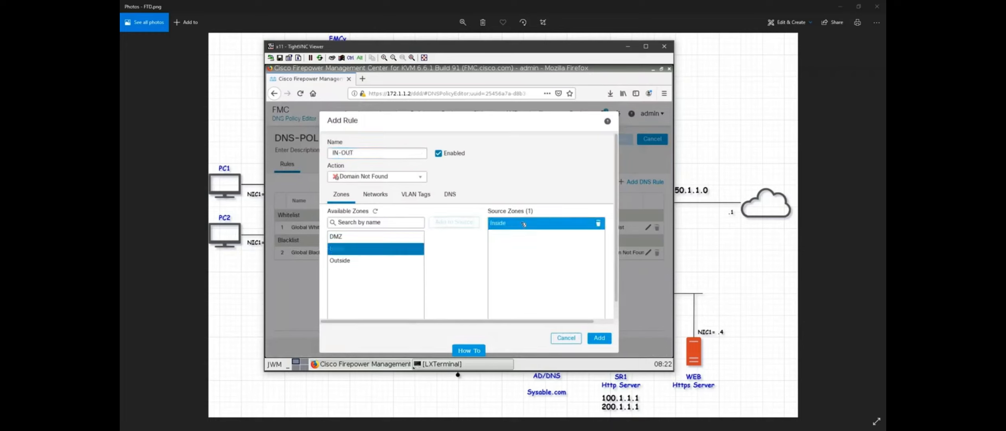
Rename the rule to Rule1 and select its Inside source zone entry.
left_click(384, 155)
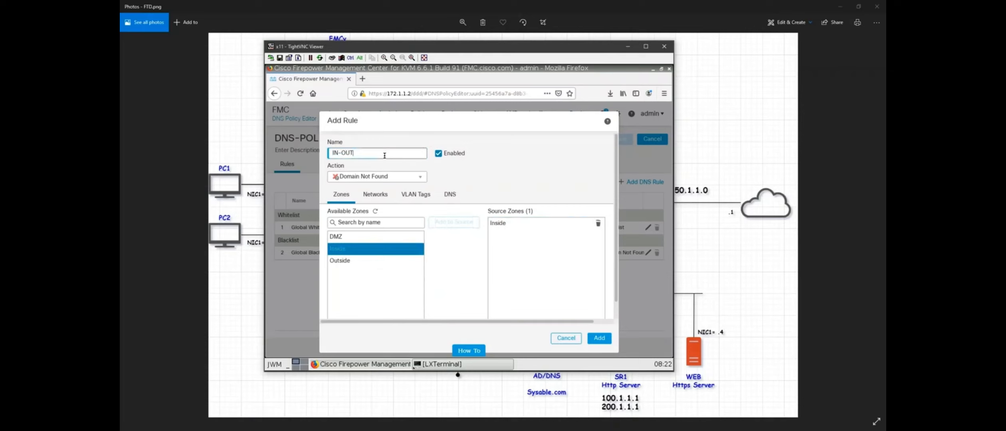
key("BackSpace")
key("BackSpace")
key("BackSpace")
key("BackSpace")
key("BackSpace")
key("BackSpace")
type("Rule1")
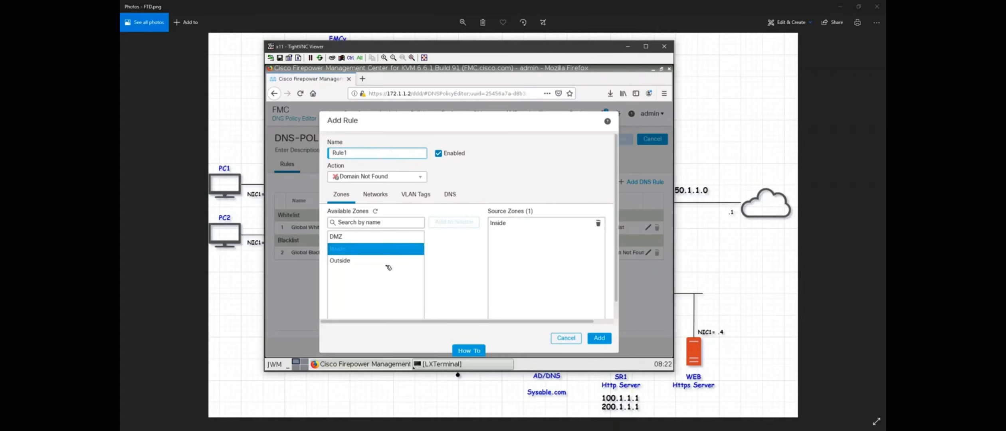
left_click(360, 249)
left_click(513, 224)
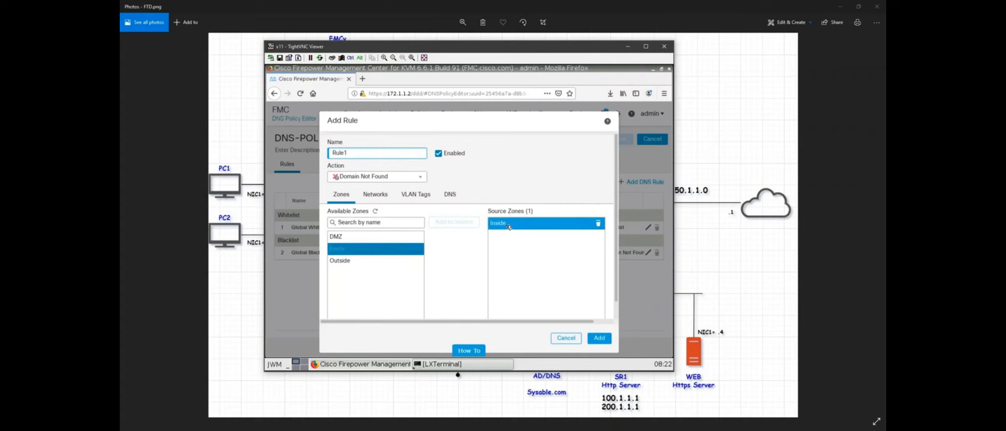
left_click_drag(506, 120, 500, 105)
left_click(512, 222)
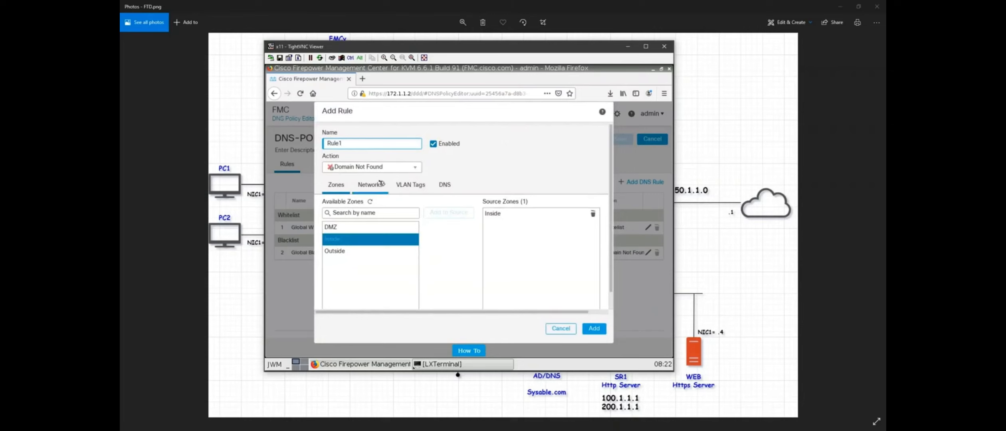
Show Rule1's action list: Whitelist, Monitor, Domain Not Found, Drop and Sinkhole.
left_click(377, 168)
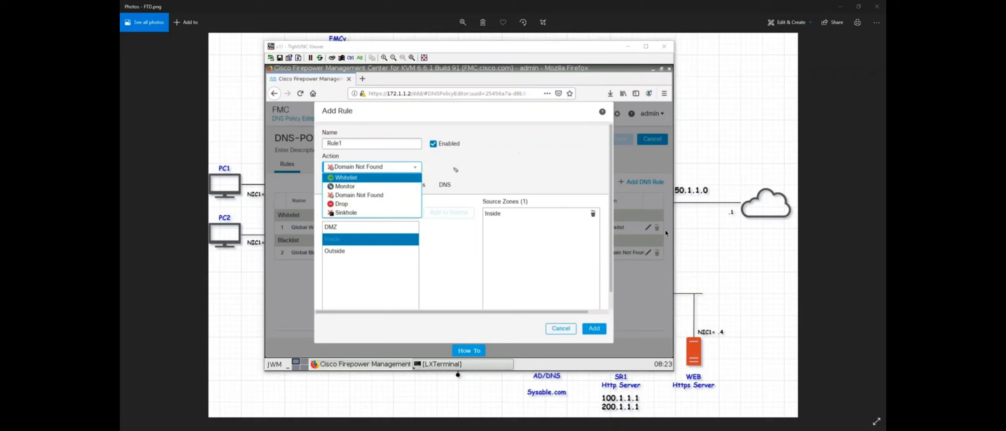
left_click_drag(434, 172, 460, 168)
left_click_drag(567, 131, 614, 108)
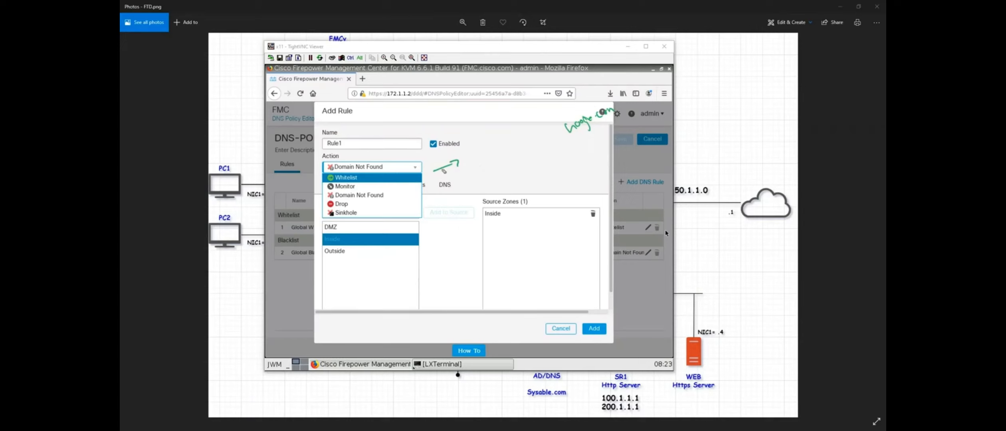
left_click_drag(439, 175, 454, 179)
left_click_drag(580, 131, 606, 120)
left_click_drag(584, 138, 608, 126)
mouse_move(564, 146)
left_mouse_down()
mouse_move(534, 161)
mouse_move(541, 166)
mouse_move(504, 155)
mouse_move(551, 135)
left_mouse_up()
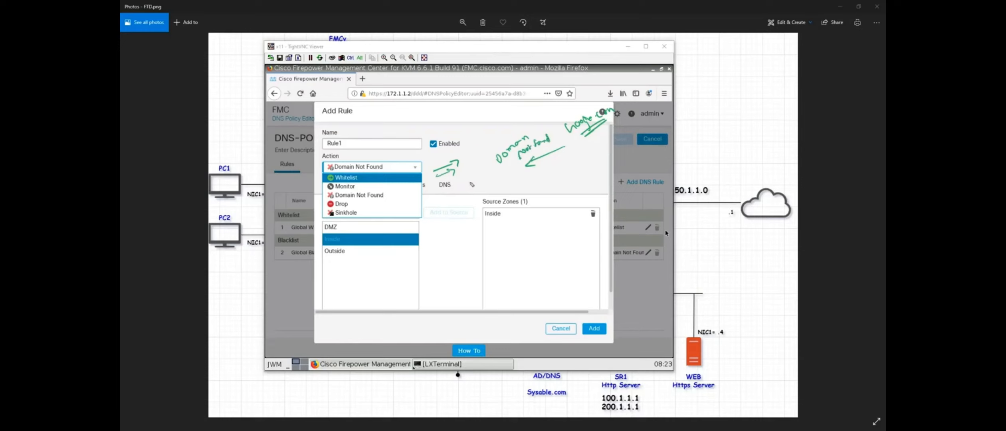
left_click_drag(467, 183, 467, 188)
key("Escape")
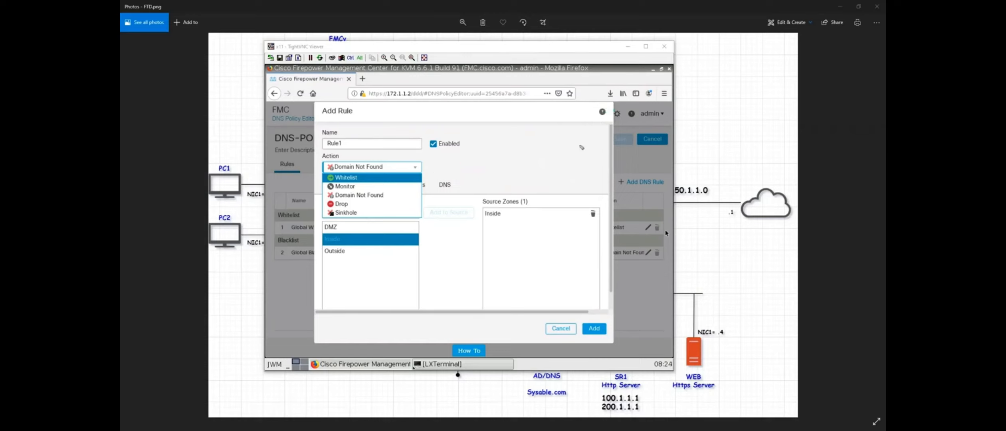
left_click_drag(369, 125, 403, 128)
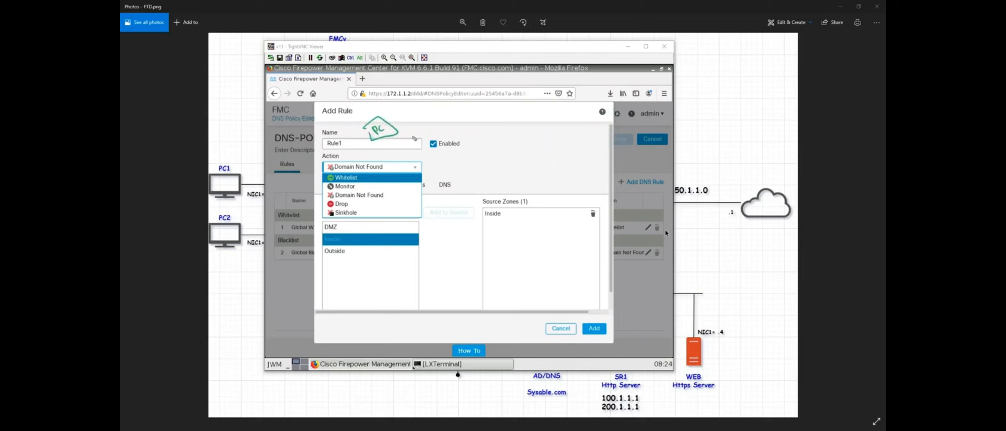
Sketch green arrows PC→DNS→FTD→ISP with google.com and a DNS→Access note.
left_click_drag(397, 130, 498, 132)
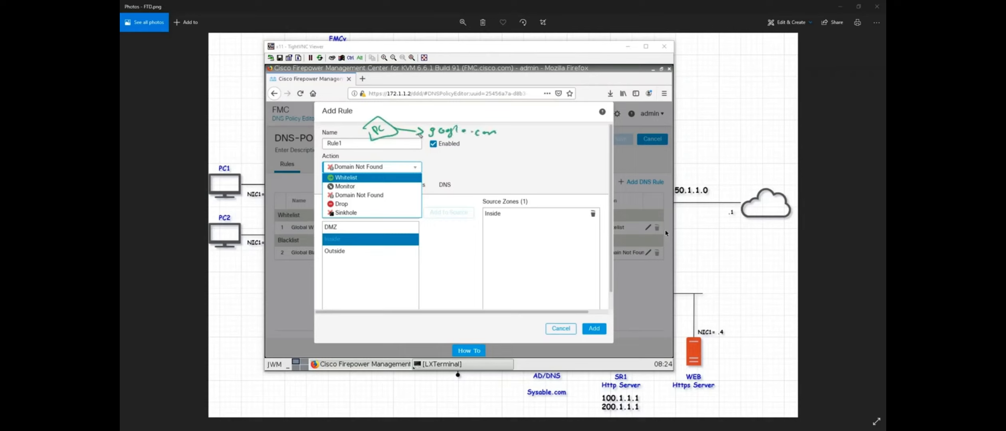
mouse_move(398, 134)
left_mouse_down()
mouse_move(475, 181)
mouse_move(463, 189)
mouse_move(489, 191)
mouse_move(504, 178)
mouse_move(482, 179)
left_mouse_up()
left_click_drag(458, 204, 491, 209)
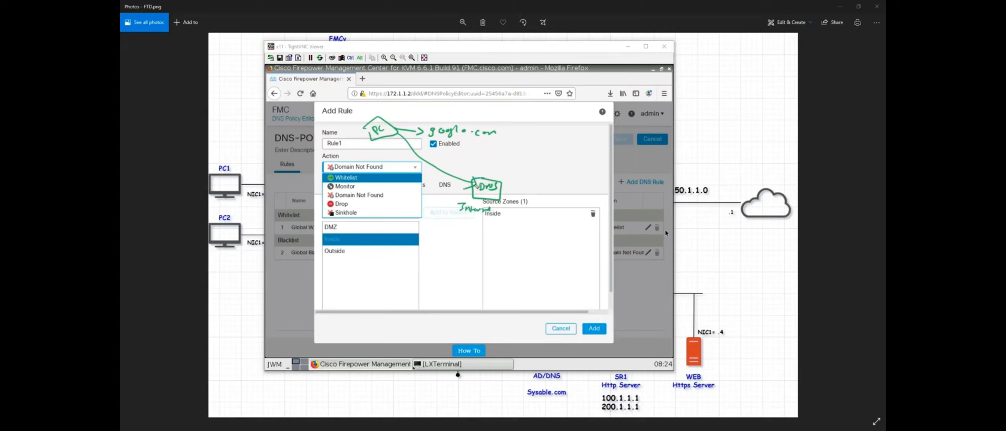
left_click_drag(494, 185, 591, 147)
mouse_move(474, 178)
left_mouse_down()
mouse_move(435, 151)
mouse_move(440, 160)
left_mouse_up()
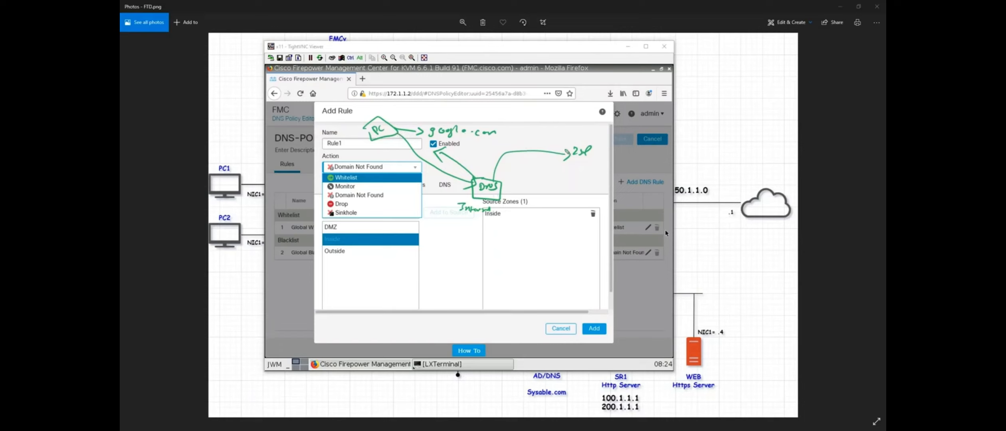
mouse_move(512, 142)
left_mouse_down()
mouse_move(507, 158)
mouse_move(530, 152)
mouse_move(520, 164)
mouse_move(501, 141)
left_mouse_up()
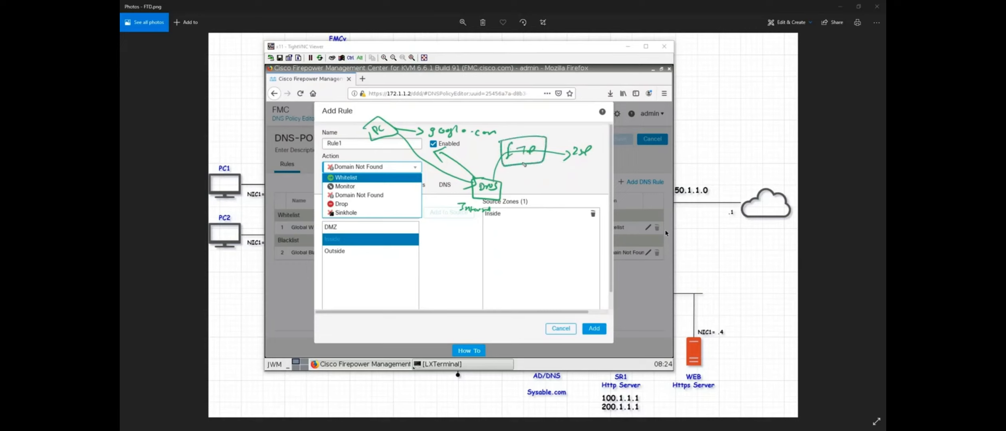
left_click_drag(499, 195, 512, 187)
left_click_drag(505, 132, 505, 128)
mouse_move(525, 163)
left_mouse_down()
mouse_move(535, 175)
mouse_move(607, 172)
left_mouse_up()
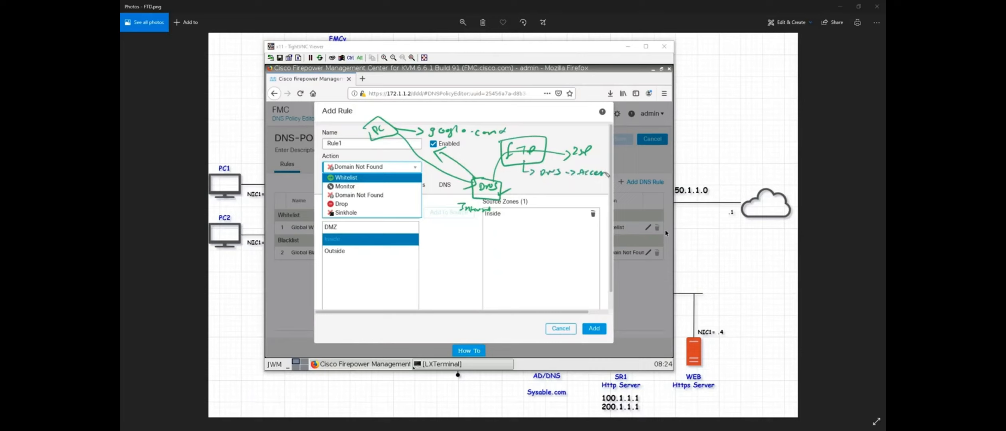
Mark the PC box, tick Sinkhole, and draw a DMZ server below the FTD.
mouse_move(366, 124)
left_mouse_down()
mouse_move(365, 140)
mouse_move(396, 144)
mouse_move(400, 121)
mouse_move(368, 121)
mouse_move(367, 142)
left_mouse_up()
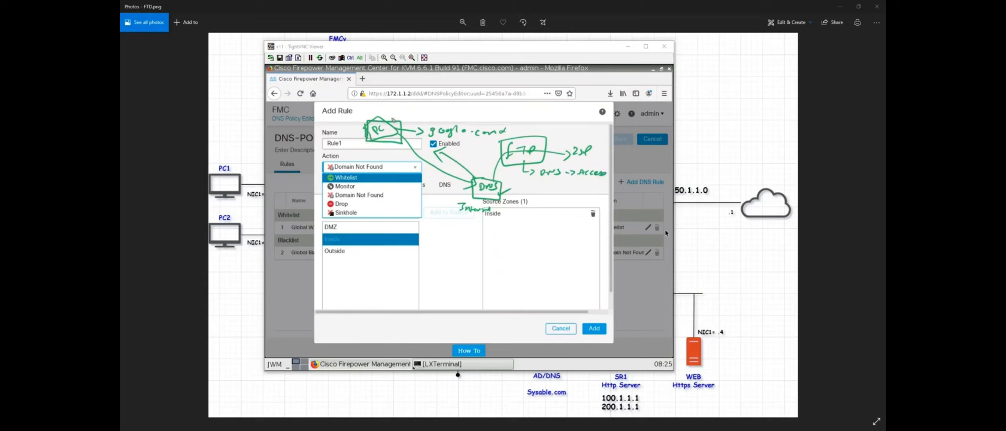
left_click_drag(391, 118, 403, 115)
left_click_drag(364, 213, 381, 210)
mouse_move(522, 166)
left_mouse_down()
mouse_move(522, 230)
mouse_move(545, 208)
mouse_move(568, 206)
left_mouse_up()
mouse_move(512, 222)
left_mouse_down()
mouse_move(538, 230)
mouse_move(506, 226)
mouse_move(512, 241)
mouse_move(537, 235)
left_mouse_up()
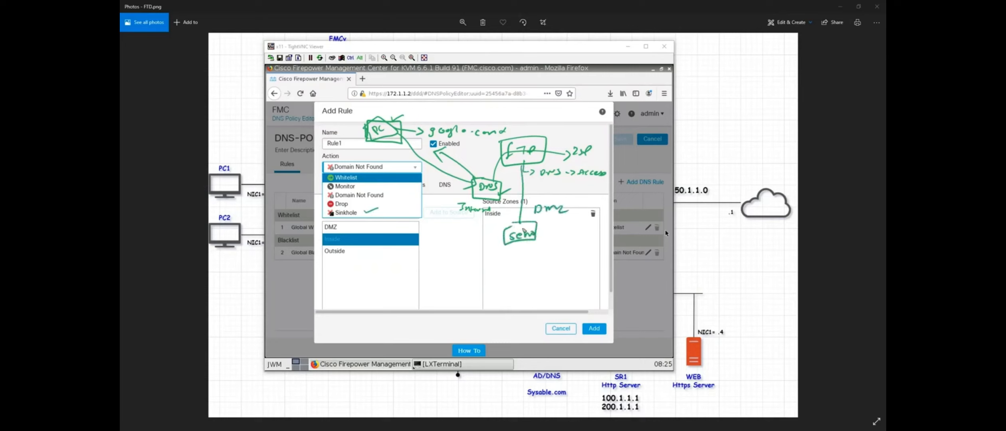
Write 100.1.1.1 by the server and 150.1.1.1 by the ISP link.
left_click_drag(435, 136, 482, 140)
mouse_move(542, 233)
left_mouse_down()
mouse_move(576, 236)
mouse_move(571, 244)
left_mouse_up()
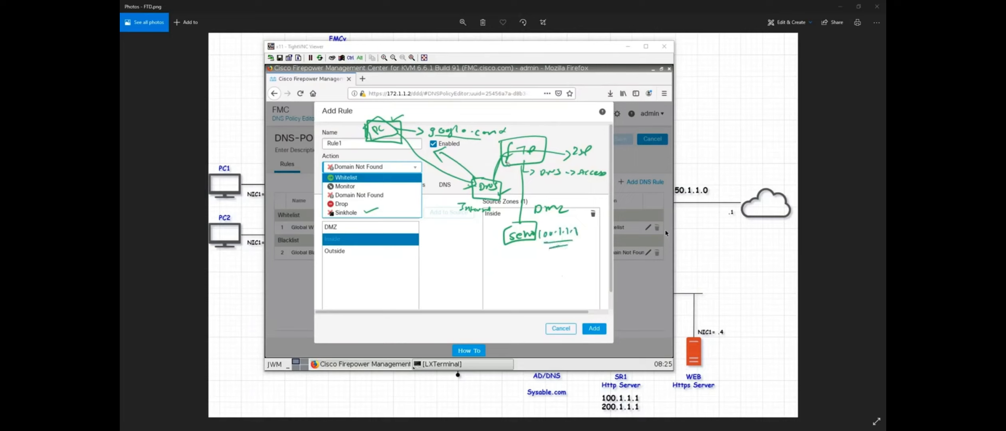
left_click_drag(560, 136, 565, 142)
left_click_drag(567, 136, 585, 140)
left_click(581, 140)
left_click(587, 138)
Add arrows, an address beside DNS, and a second boxed PC to the sketch.
mouse_move(499, 161)
left_mouse_down()
mouse_move(493, 175)
mouse_move(472, 168)
left_mouse_up()
left_click_drag(476, 163, 495, 163)
left_click(482, 165)
left_click(491, 163)
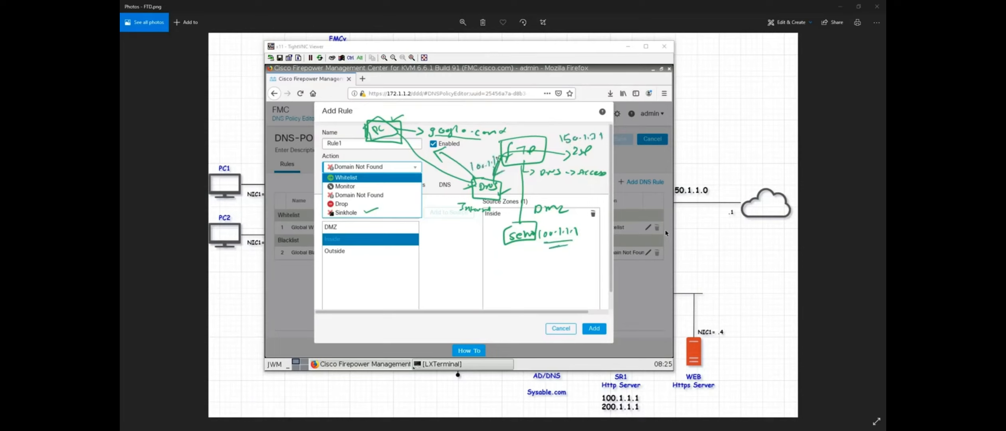
left_click_drag(541, 251, 565, 248)
mouse_move(403, 147)
left_mouse_down()
mouse_move(410, 143)
mouse_move(416, 164)
mouse_move(519, 172)
mouse_move(516, 225)
mouse_move(525, 220)
left_mouse_up()
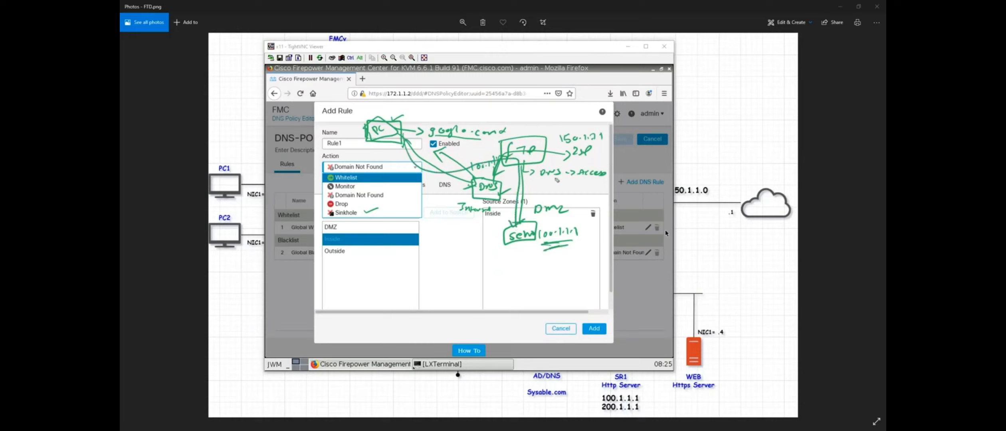
left_click_drag(545, 179, 553, 184)
mouse_move(558, 194)
left_mouse_down()
mouse_move(562, 184)
mouse_move(575, 200)
left_mouse_up()
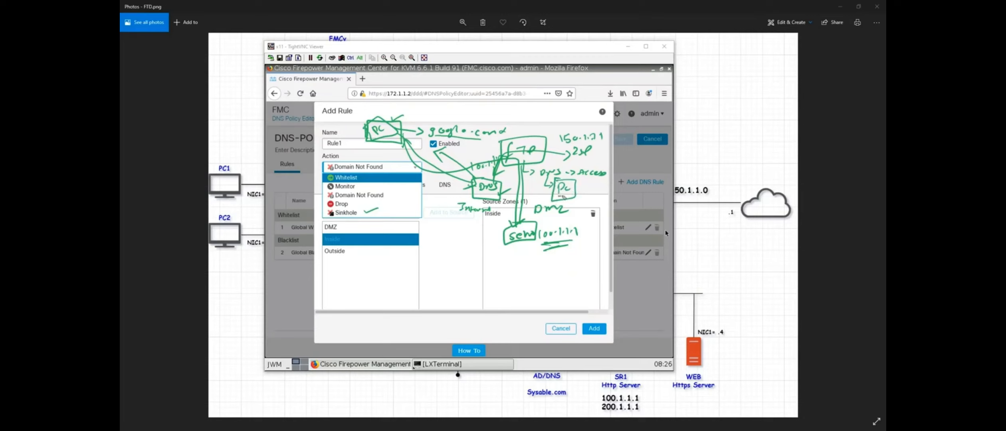
left_click_drag(576, 191, 582, 195)
Clear the pen annotations and return to the DNS Policy list.
key("Escape")
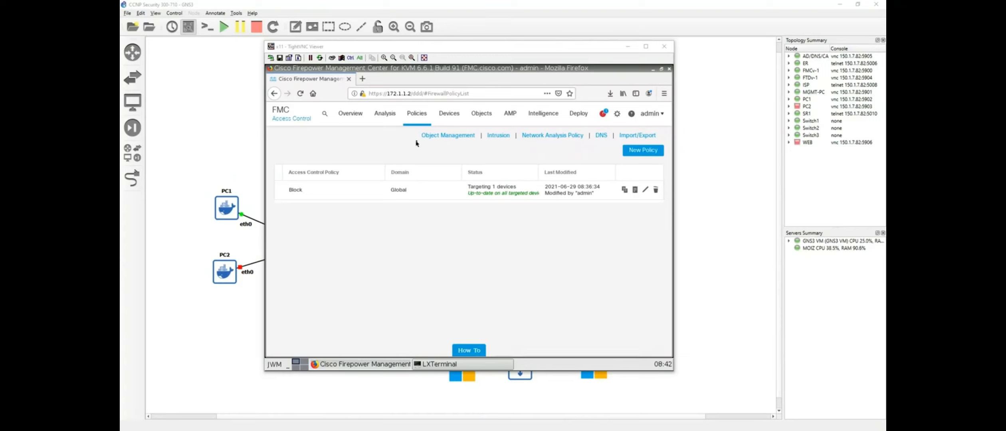
left_click(423, 119)
left_click(421, 182)
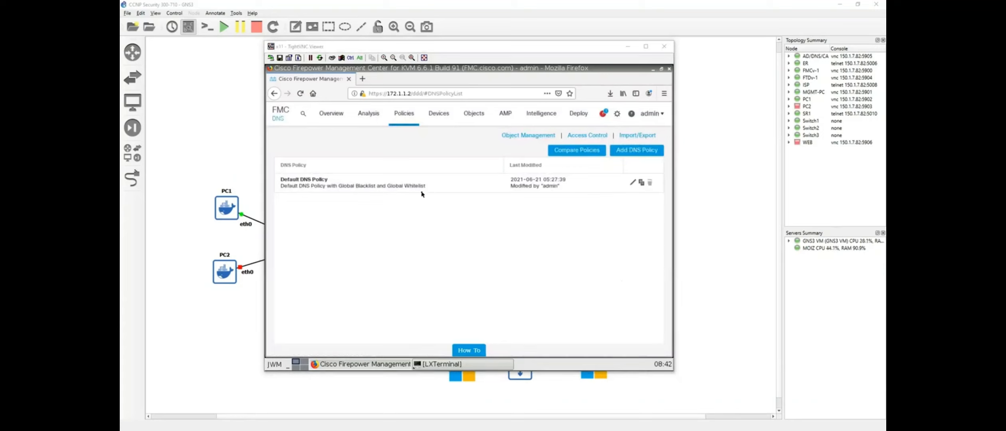
Add a DNS policy named DNS-POL and save it.
left_click(636, 150)
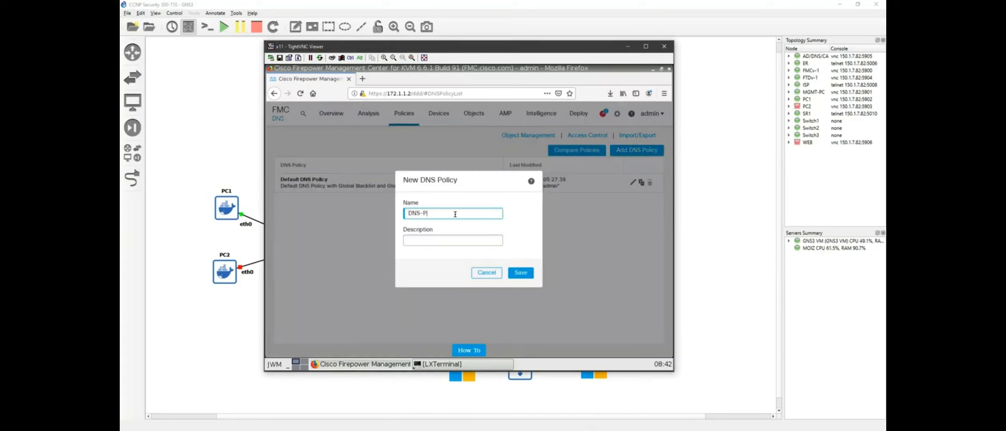
left_click(532, 277)
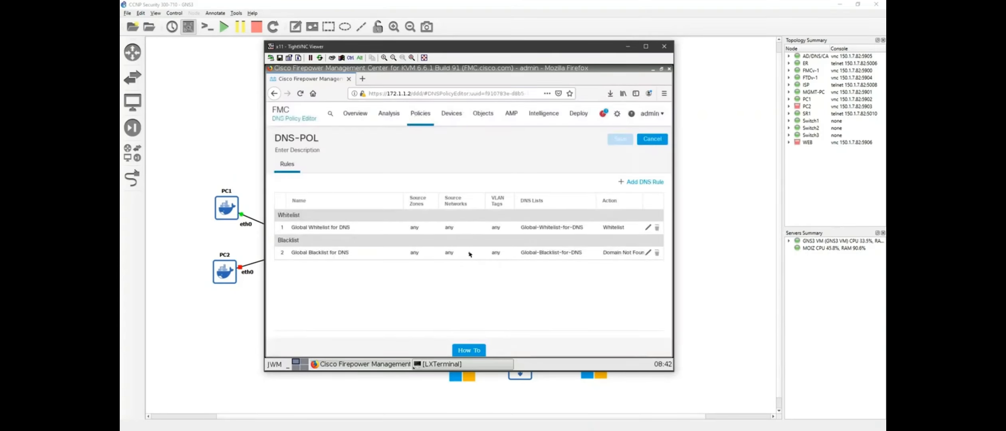
Add a DNS rule with Inside as source zone, then switch to the GNS3 FTD topology.
left_click(640, 183)
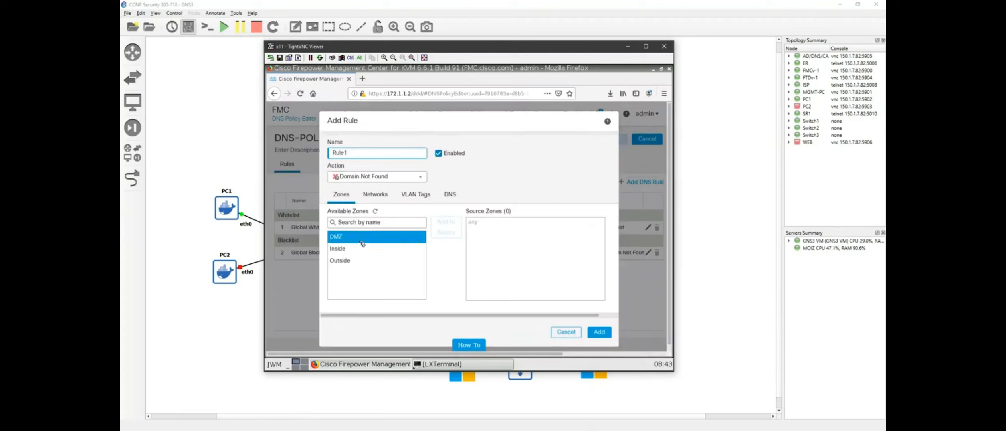
left_click(339, 248)
left_click(446, 235)
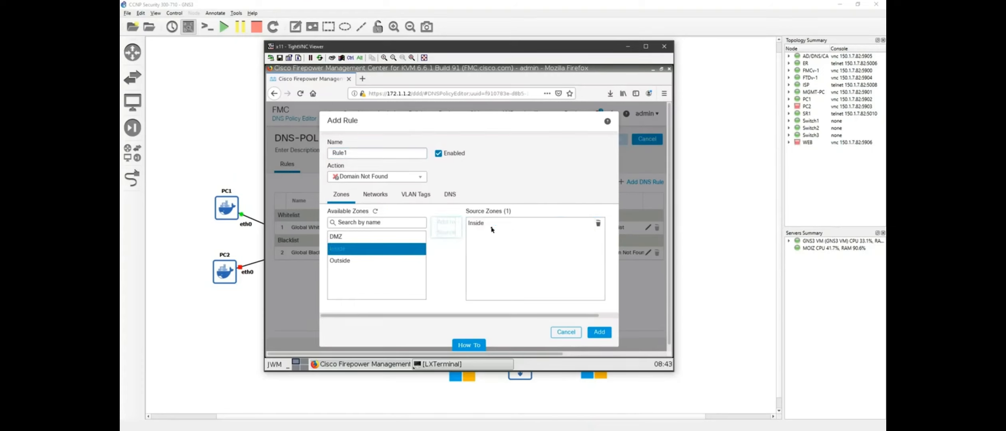
left_click(380, 200)
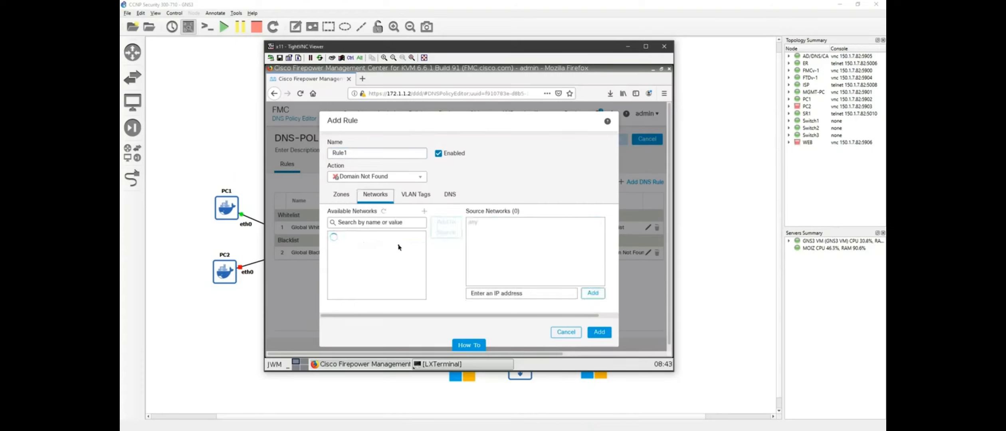
left_click(196, 316)
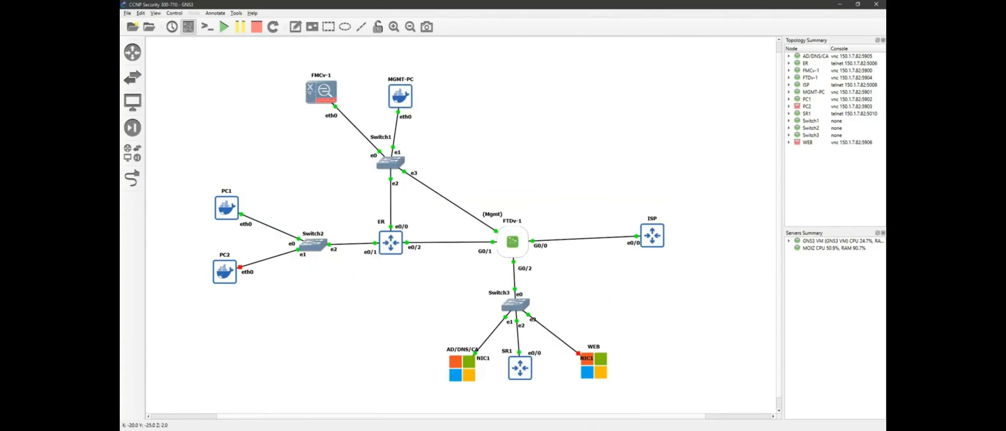
key("alt+Tab")
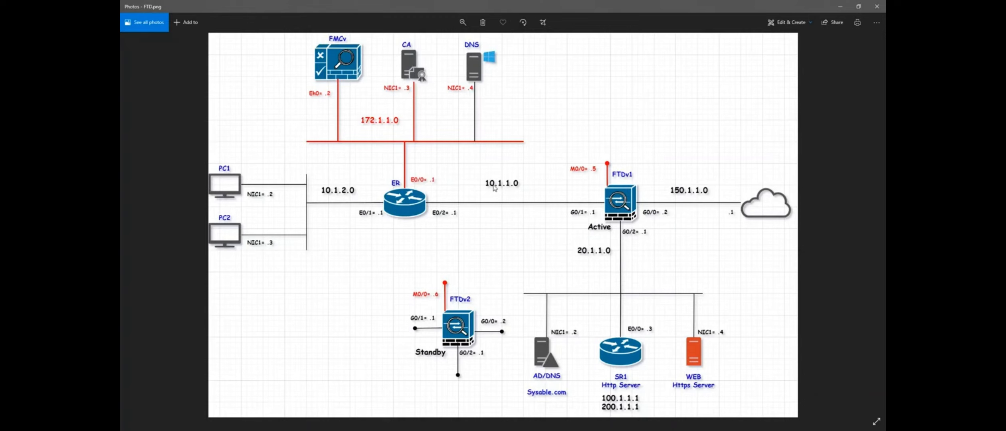
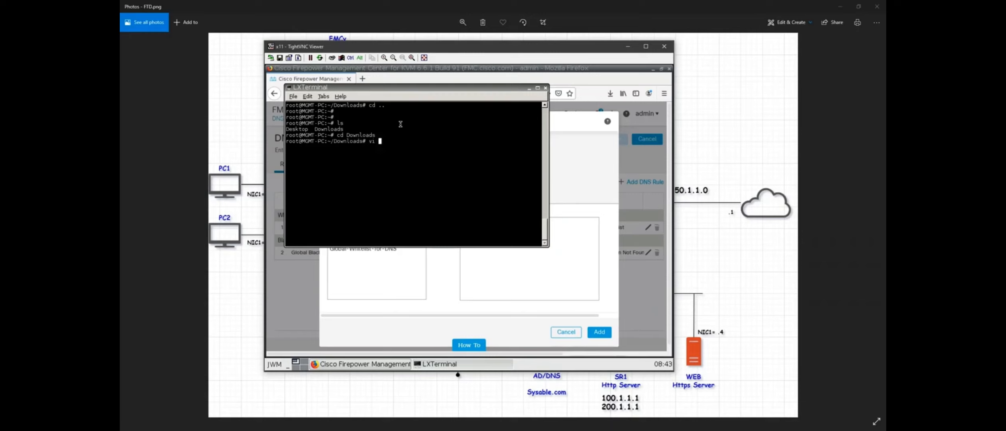
Create dns.txt in vi containing the domain google.com and save it.
type("txt")
key("Return")
type("google.com")
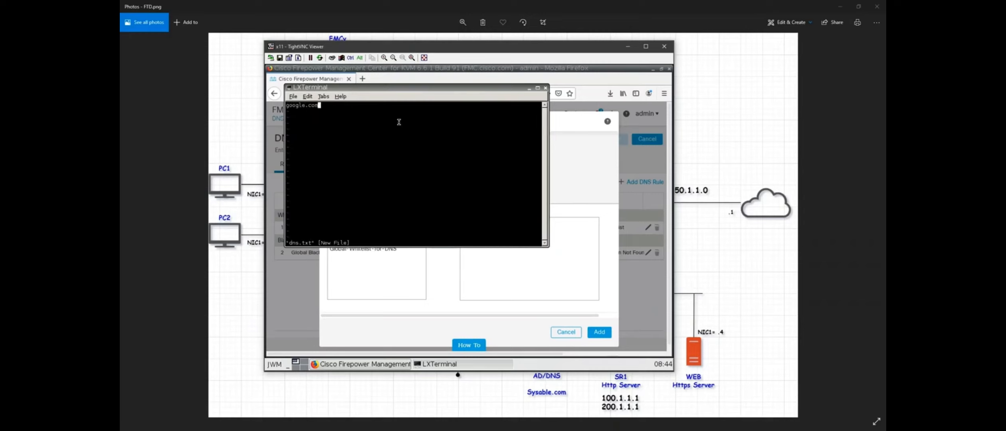
key("Escape")
type(":x")
key("Return")
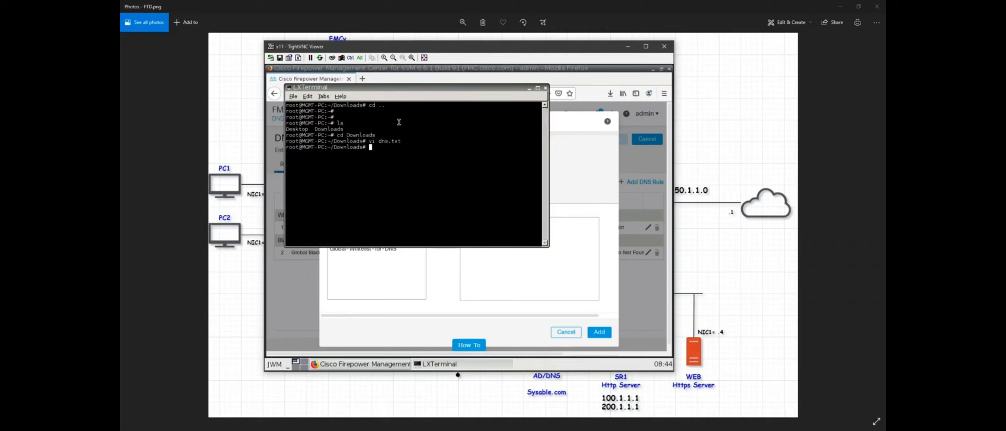
Print dns.txt to confirm it holds google.com, then return to the rule dialog.
type("cat dns.txt")
key("Return")
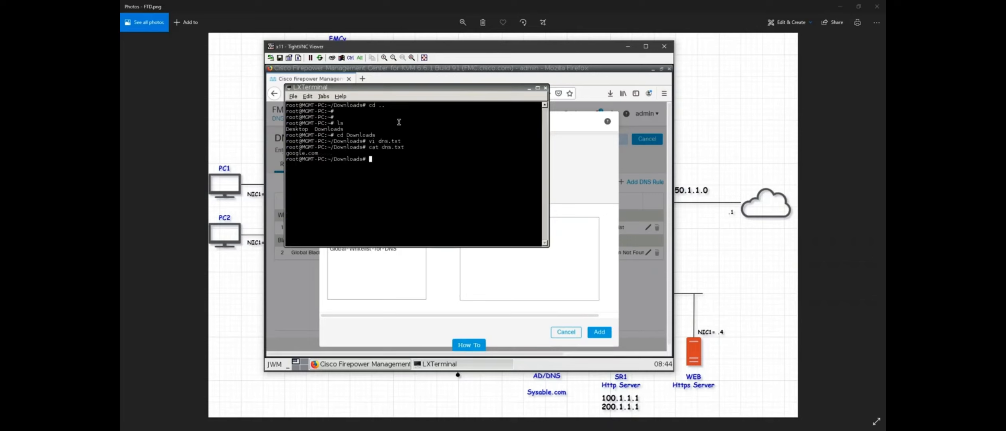
left_click_drag(322, 154, 287, 153)
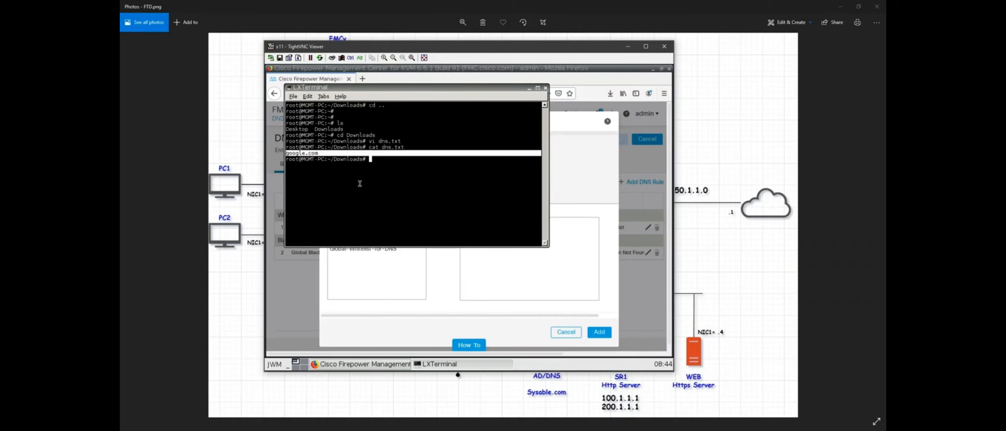
left_click_drag(360, 183, 393, 183)
left_click(475, 158)
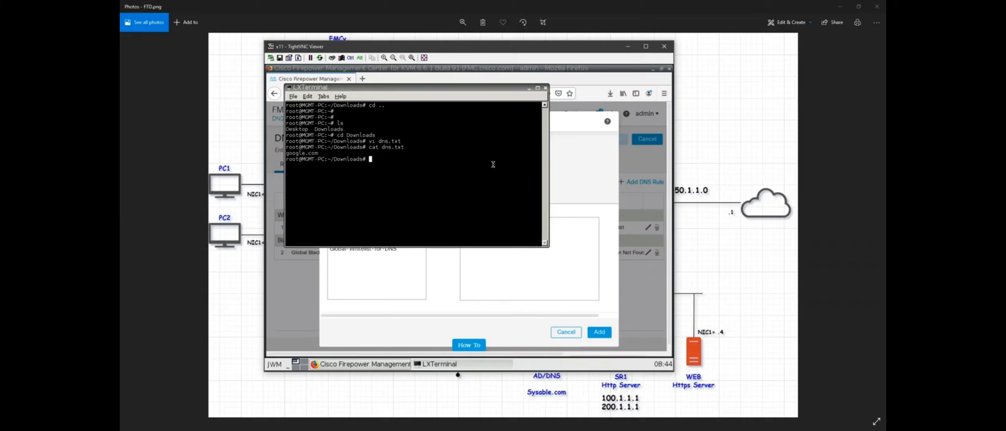
left_click(529, 89)
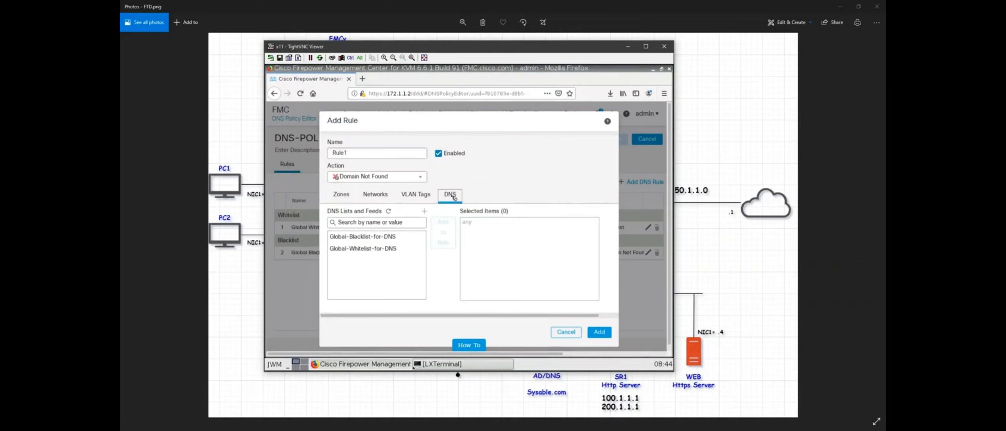
Start a new DNS List object named DNS-LIST.
left_click(426, 211)
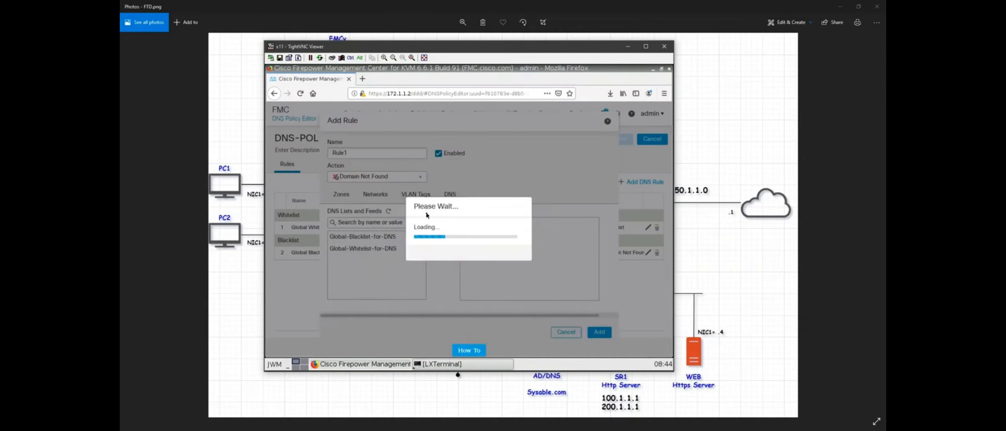
left_click(482, 241)
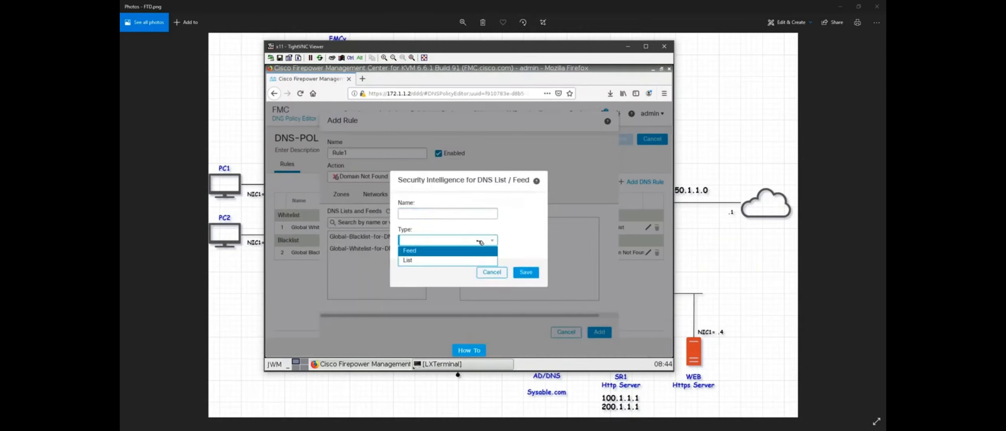
left_click(423, 263)
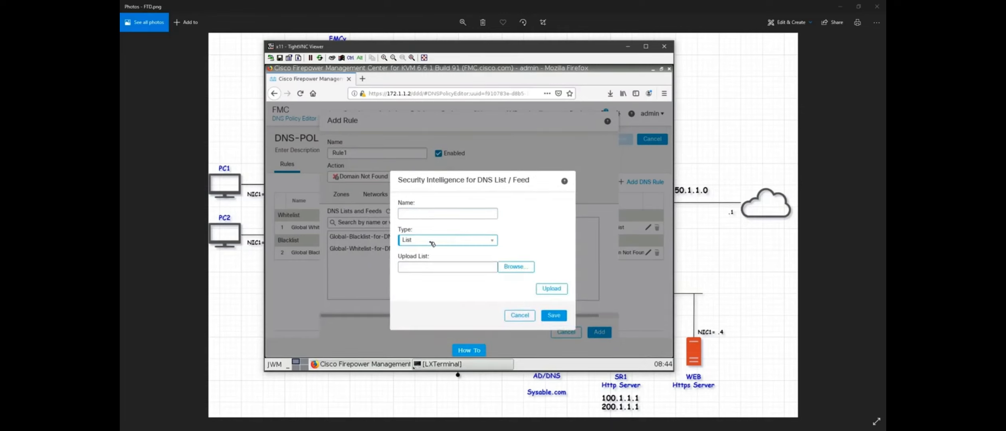
left_click(444, 215)
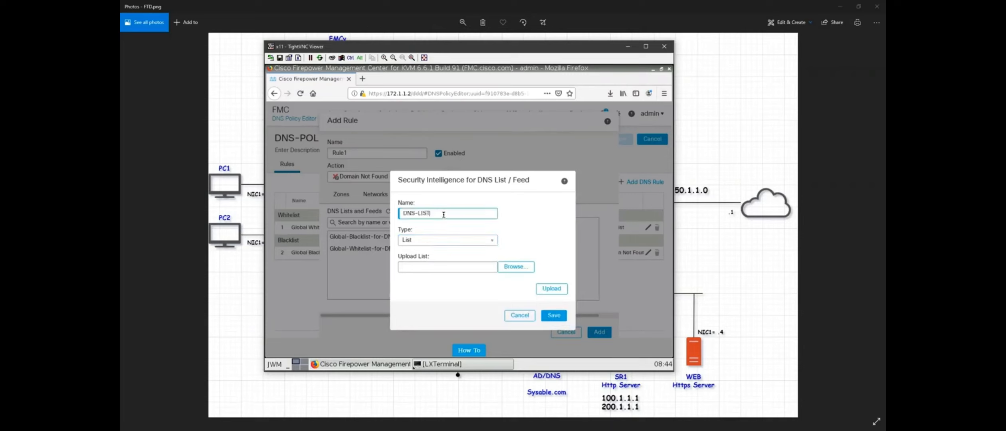
Upload Downloads/dns.txt into DNS-LIST and save the object.
left_click(514, 267)
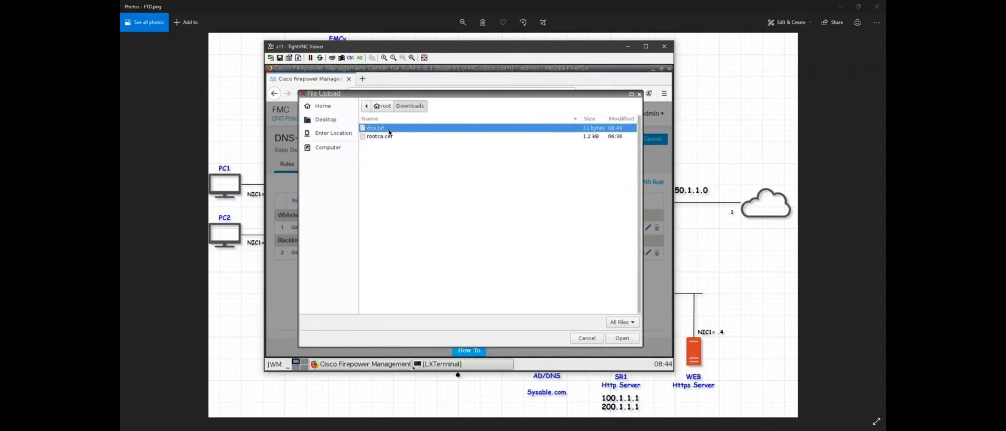
left_click(326, 119)
left_click(385, 109)
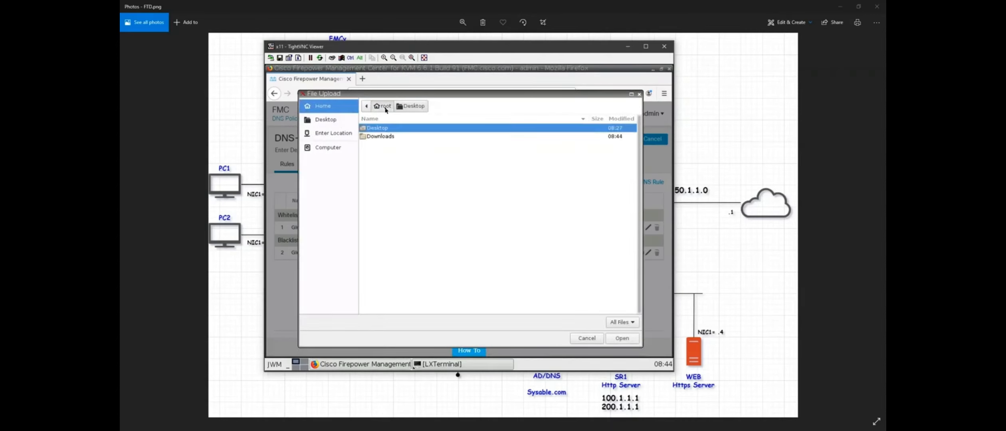
double_click(385, 136)
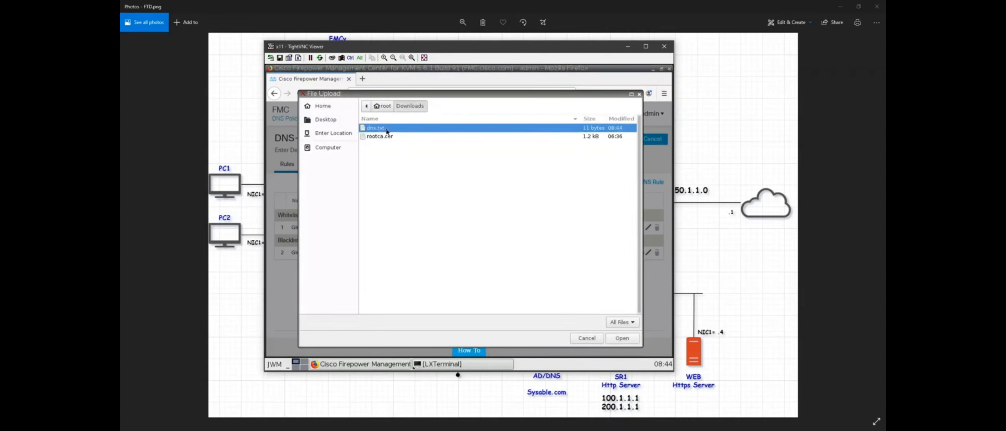
left_click(622, 339)
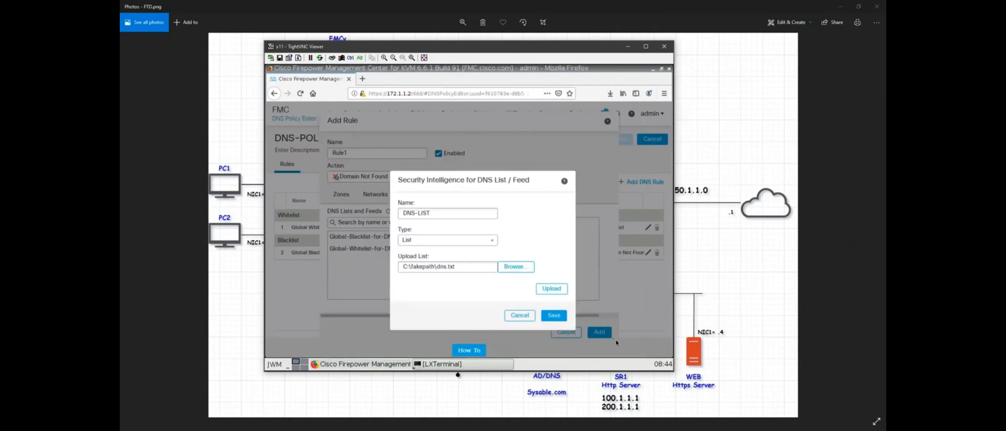
left_click(553, 293)
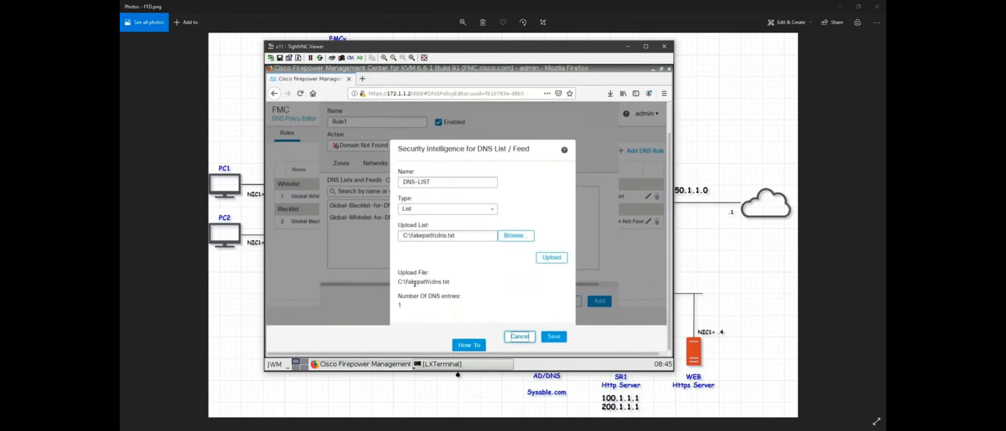
left_click_drag(450, 282, 400, 283)
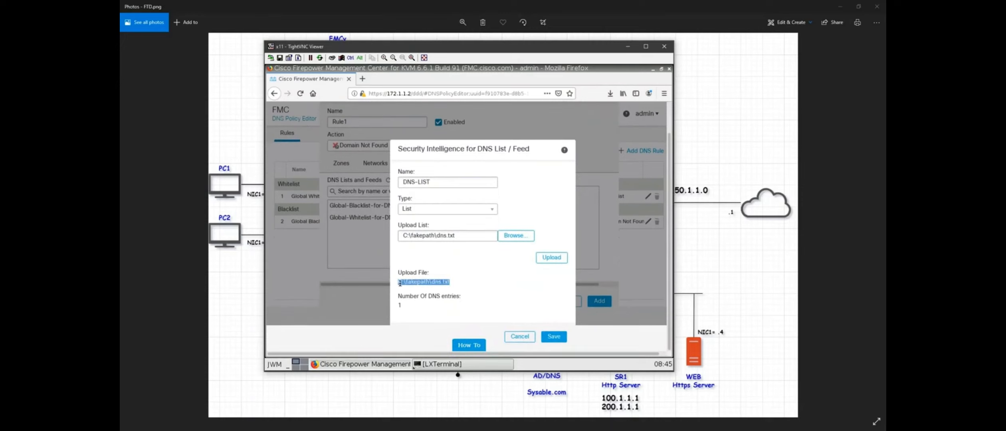
left_click(409, 306)
left_click(553, 336)
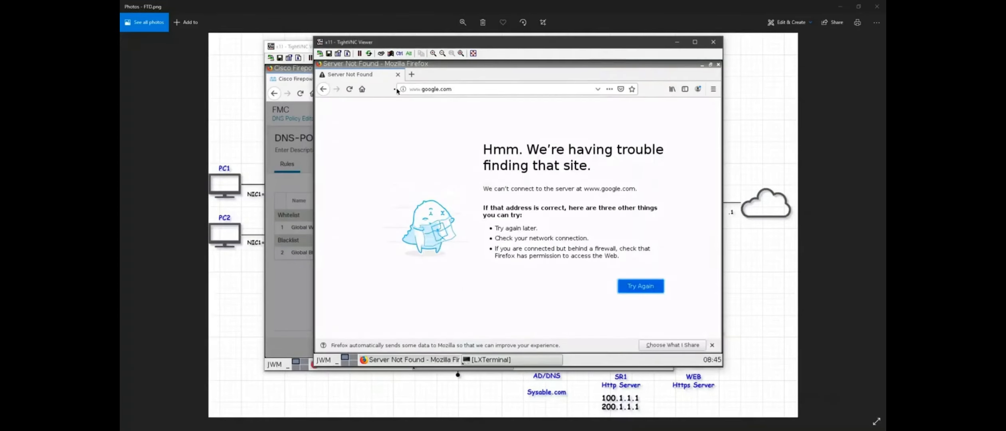
left_click(349, 89)
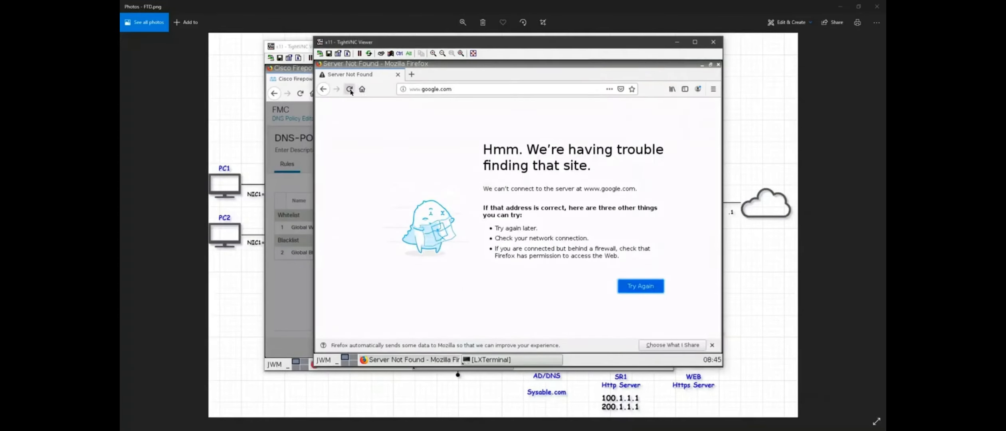
left_click(412, 75)
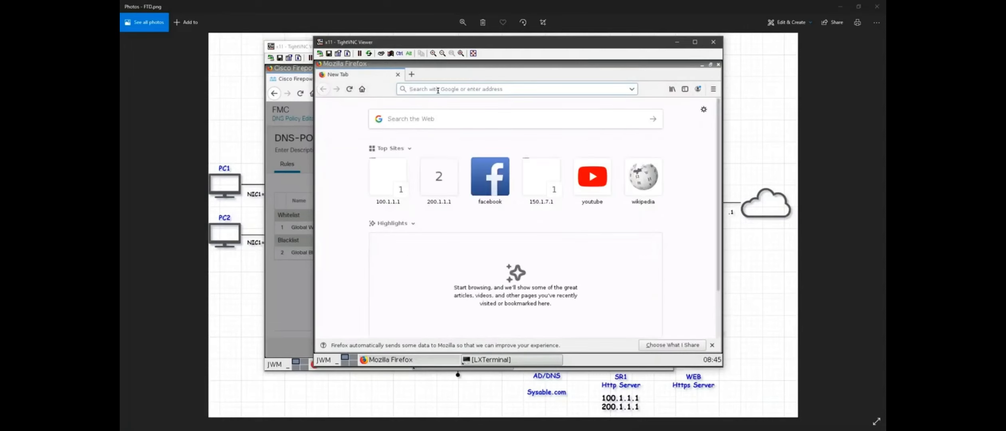
type("http://g")
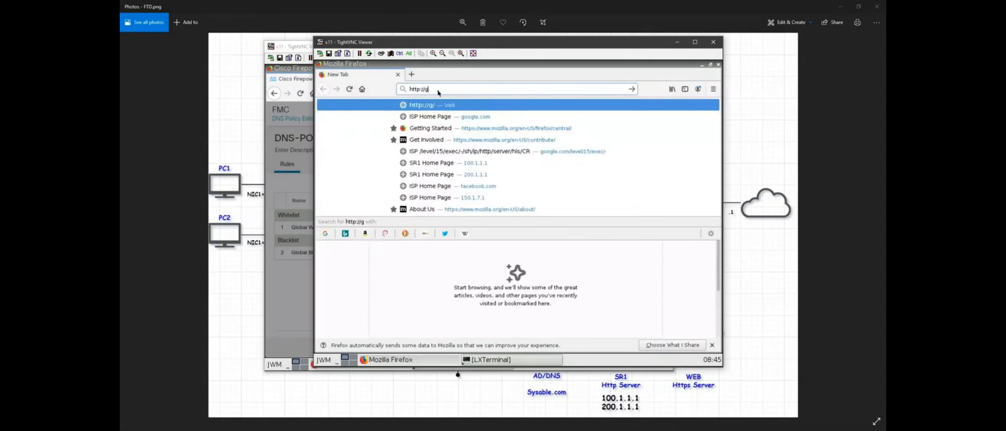
type("oogle.com")
key("Return")
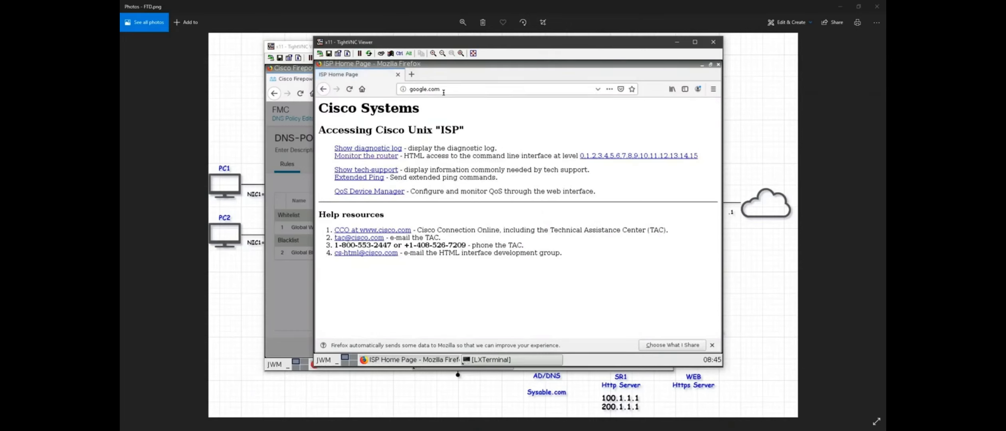
Close the client's browser tabs and window.
left_click(411, 74)
left_click(399, 75)
left_click(676, 41)
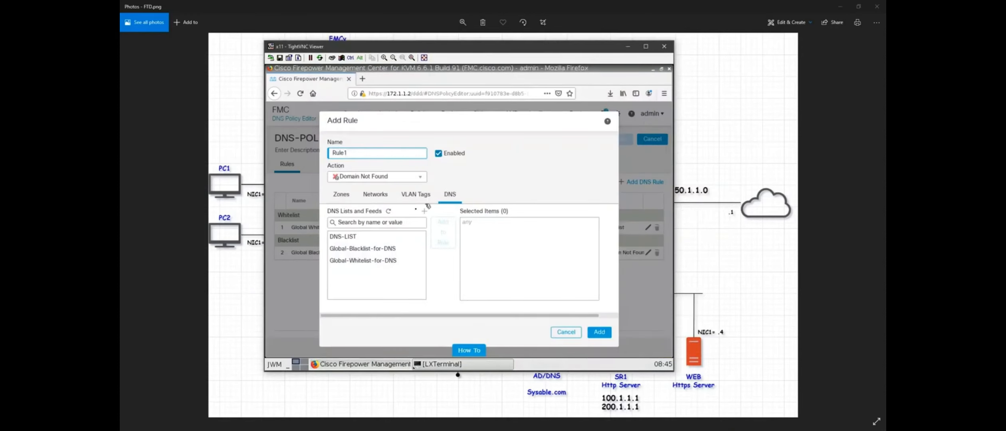
Add DNS-LIST to Rule1 with action Domain Not Found, then save DNS-POL.
left_click(363, 236)
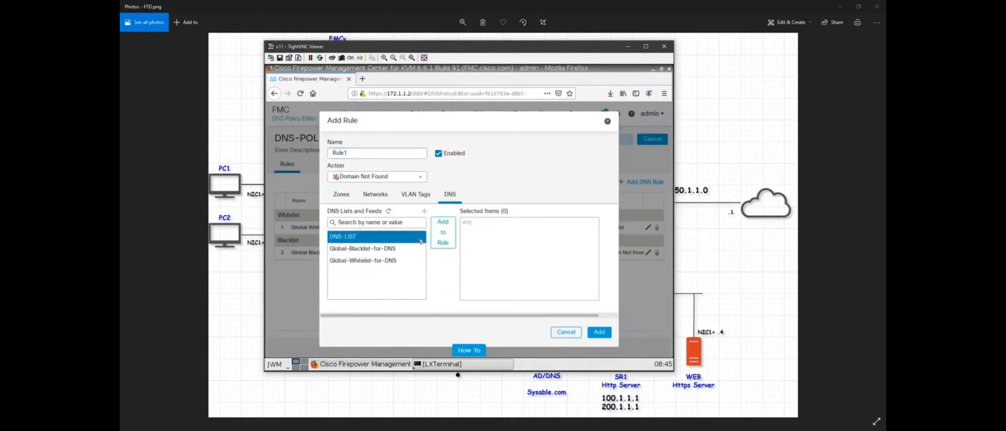
left_click(443, 233)
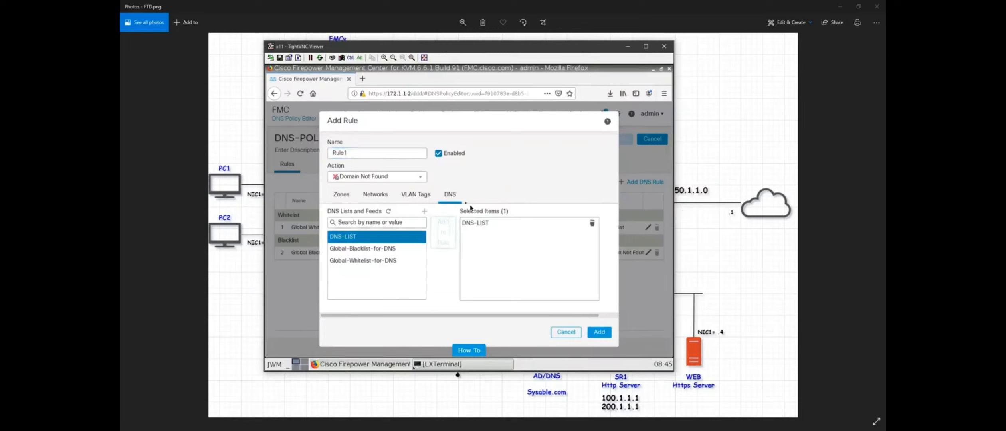
left_click(393, 179)
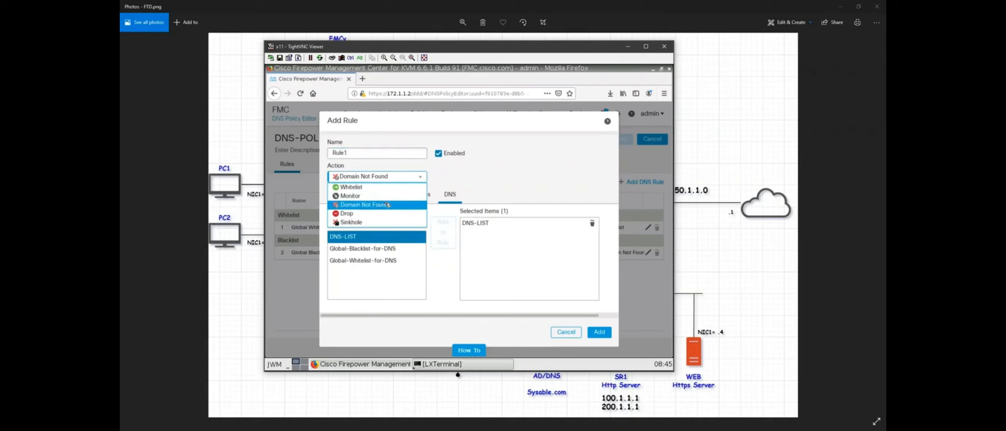
left_click(387, 204)
left_click(384, 179)
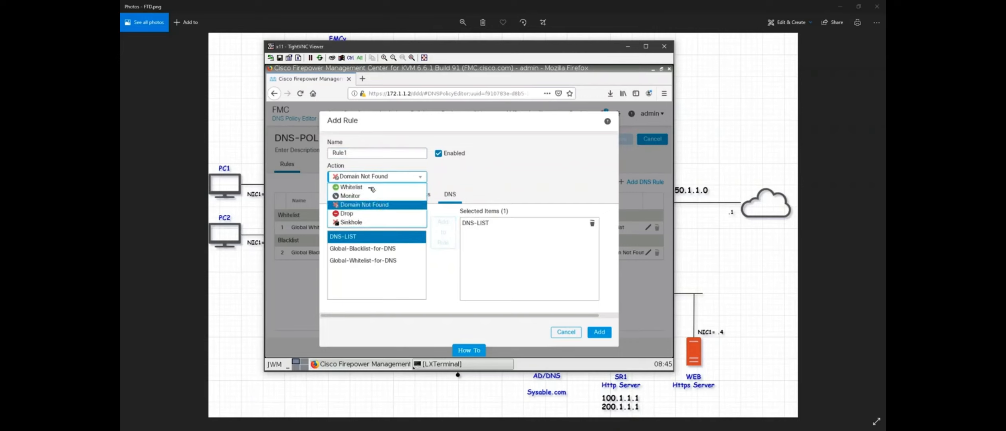
left_click(383, 205)
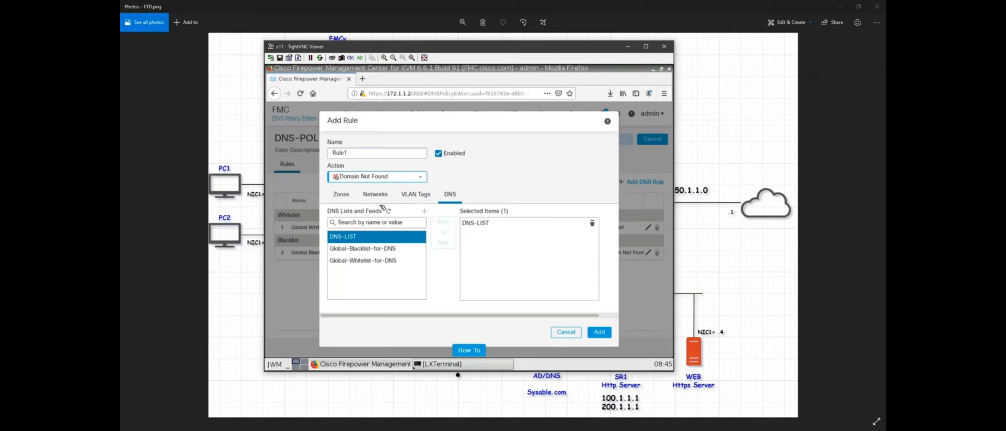
left_click(603, 335)
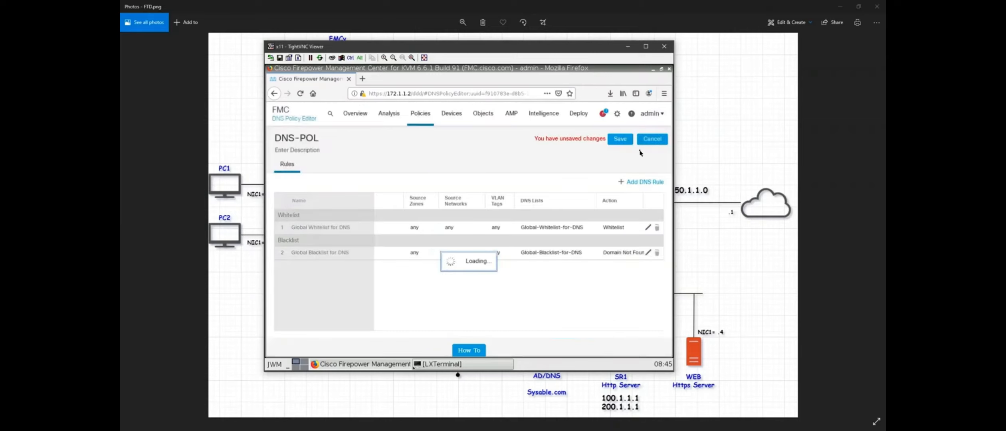
left_click(625, 141)
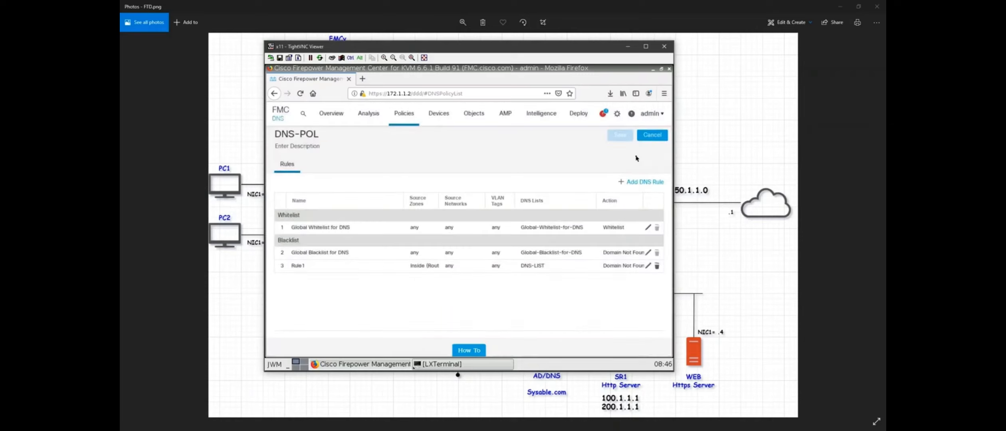
Set the Block access control policy's Security Intelligence DNS Policy to DNS-POL and save.
mouse_move(407, 119)
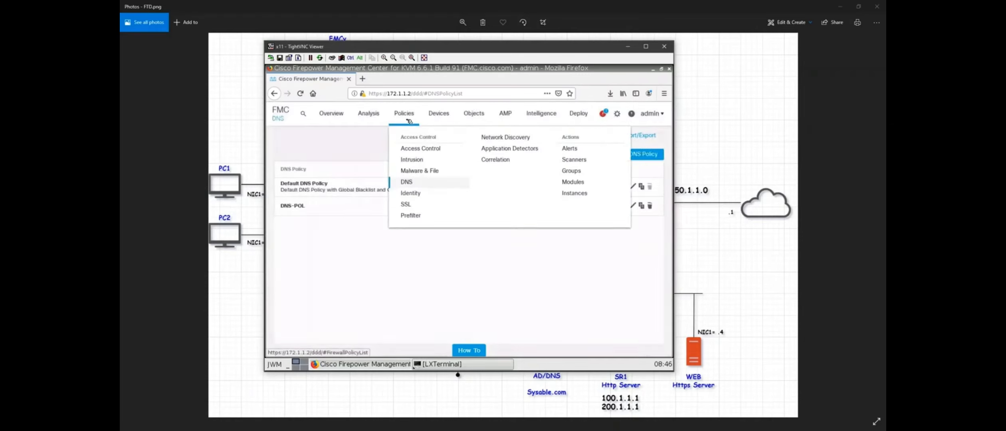
left_click(422, 152)
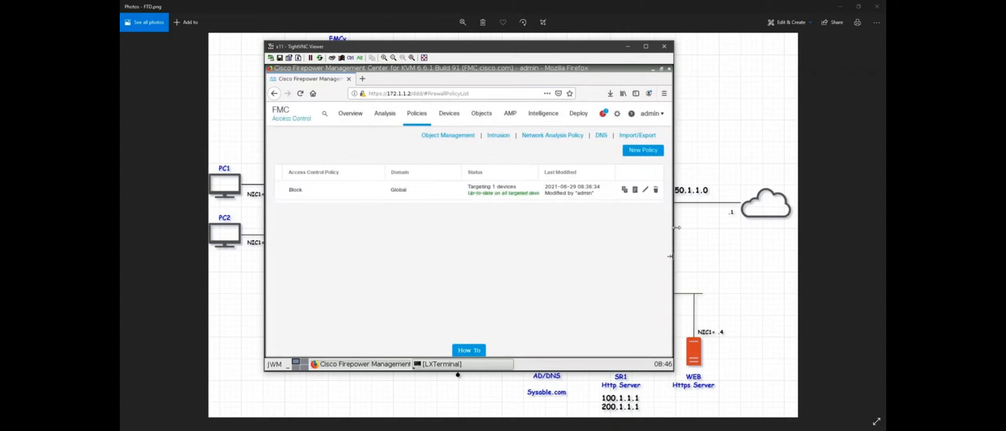
left_click(650, 190)
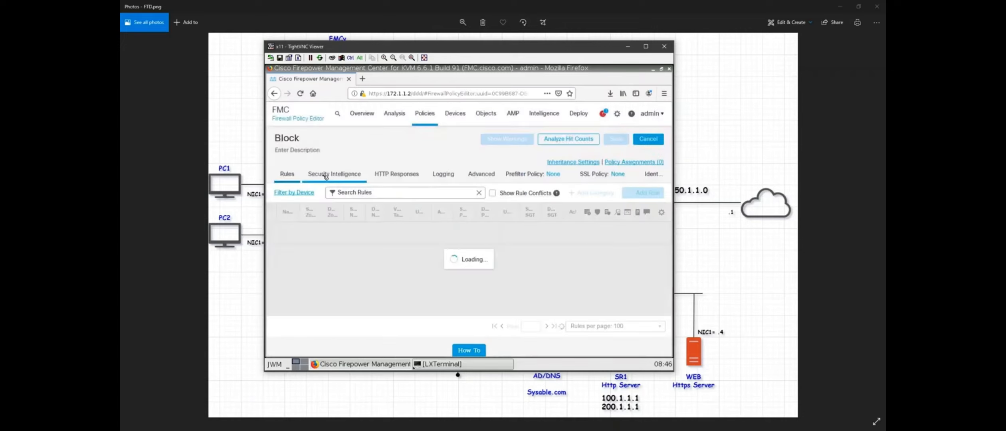
left_click(335, 178)
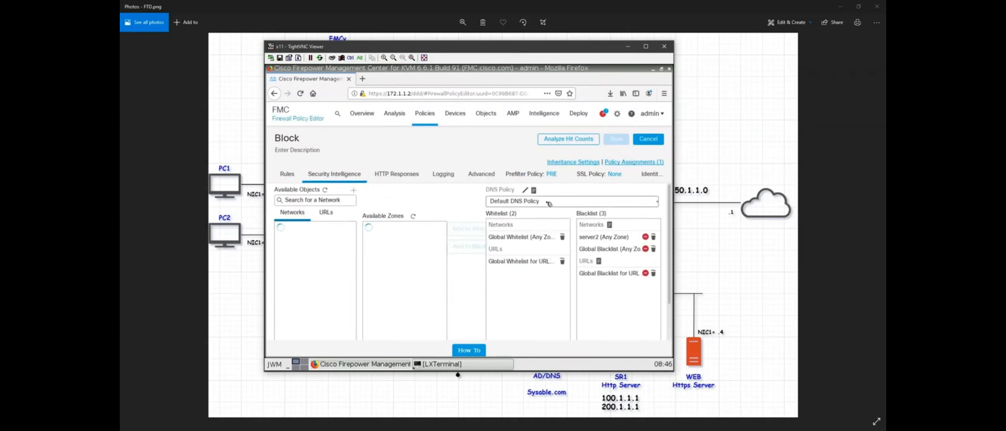
left_click(547, 203)
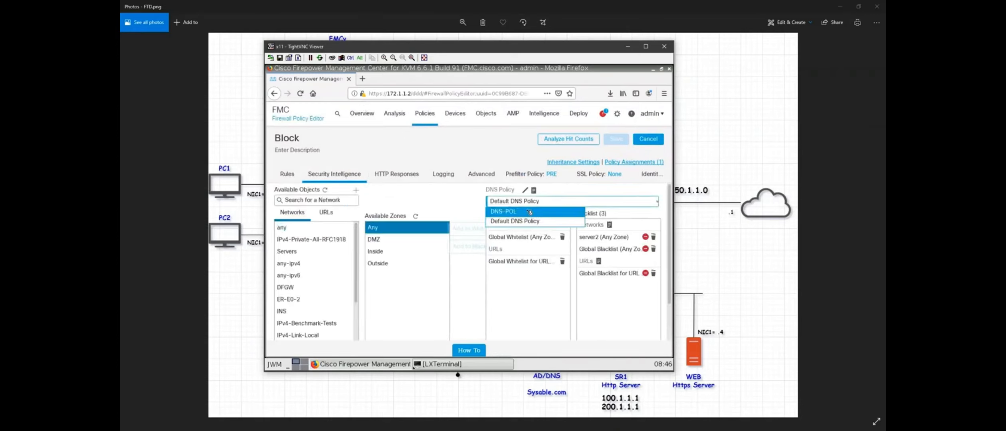
left_click(515, 222)
left_click(615, 139)
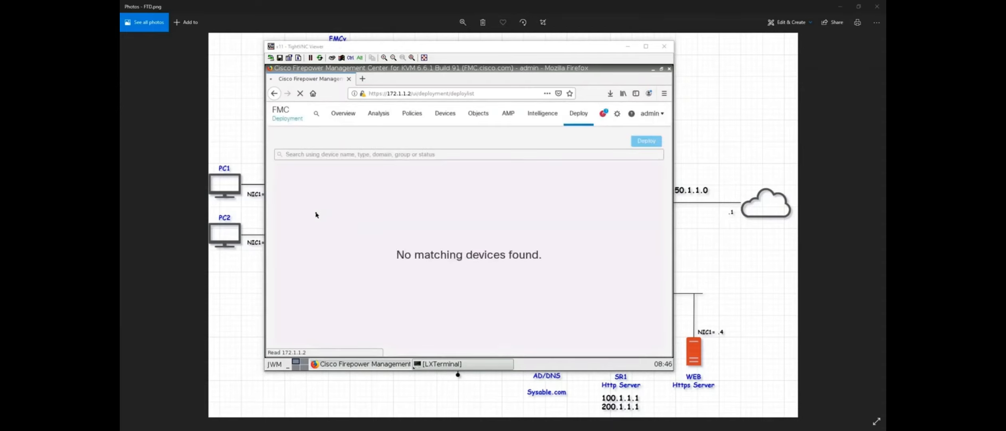
Deploy the pending policies to FTD-1 and confirm.
left_click(283, 182)
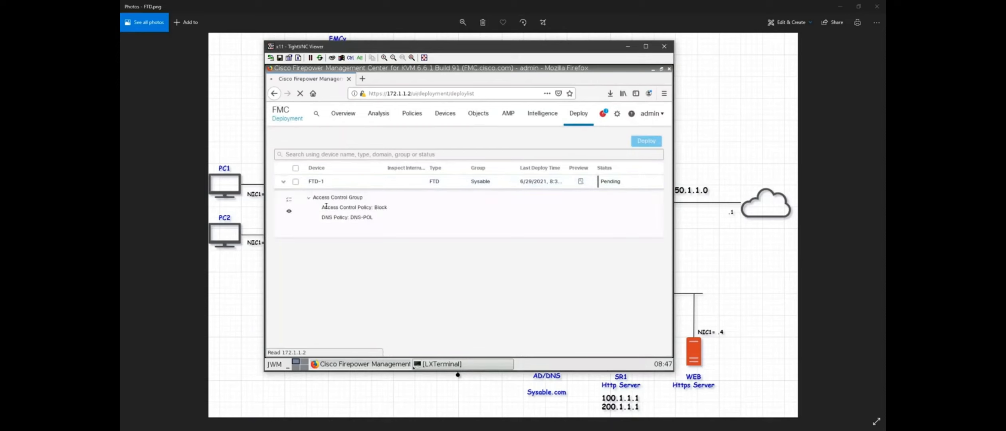
left_click(296, 181)
left_click(646, 141)
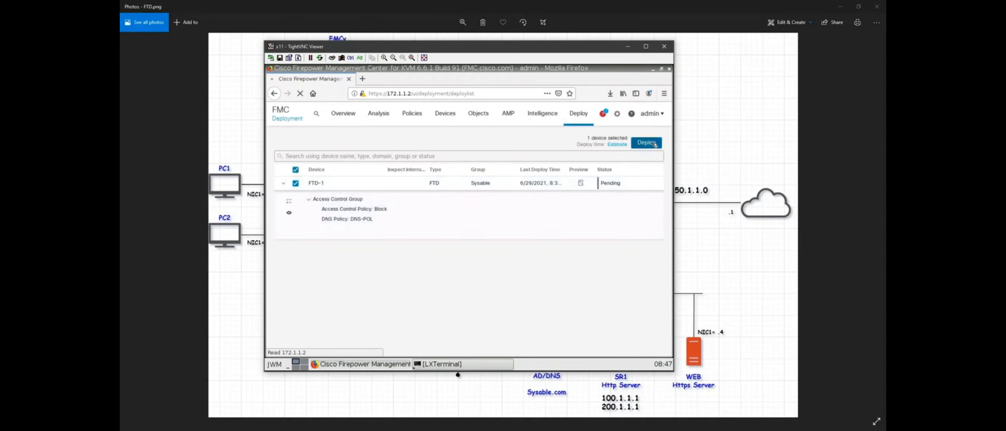
left_click(524, 252)
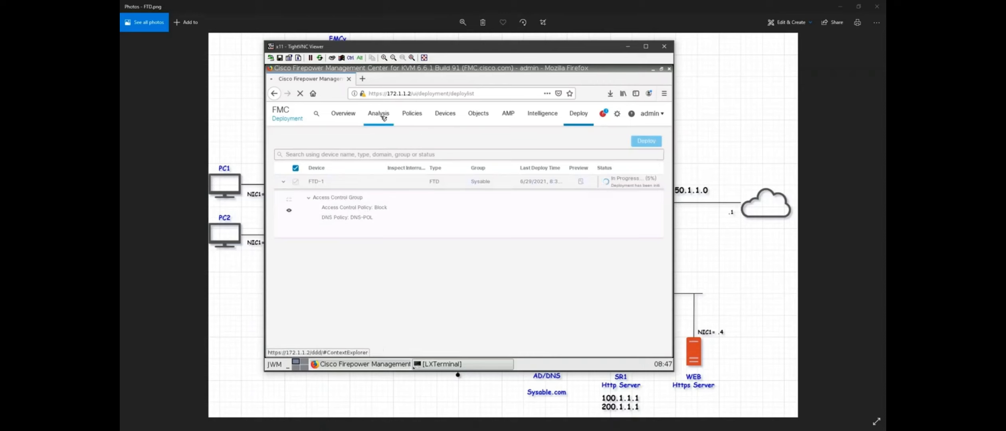
Open the Analysis > Connections > Events page.
mouse_move(381, 117)
left_click(393, 172)
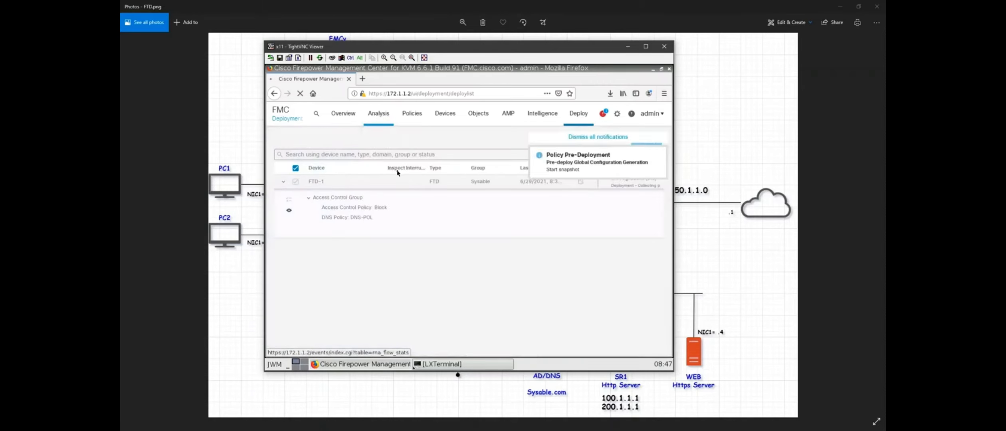
left_click(623, 136)
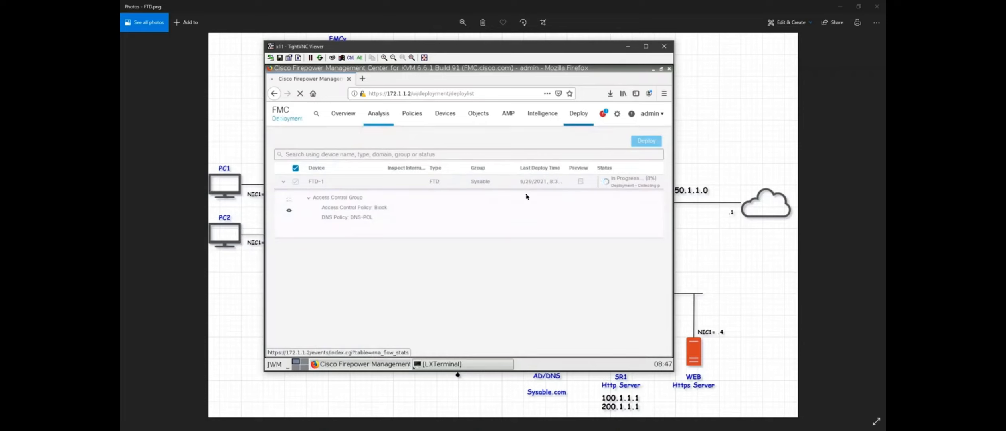
left_click(383, 116)
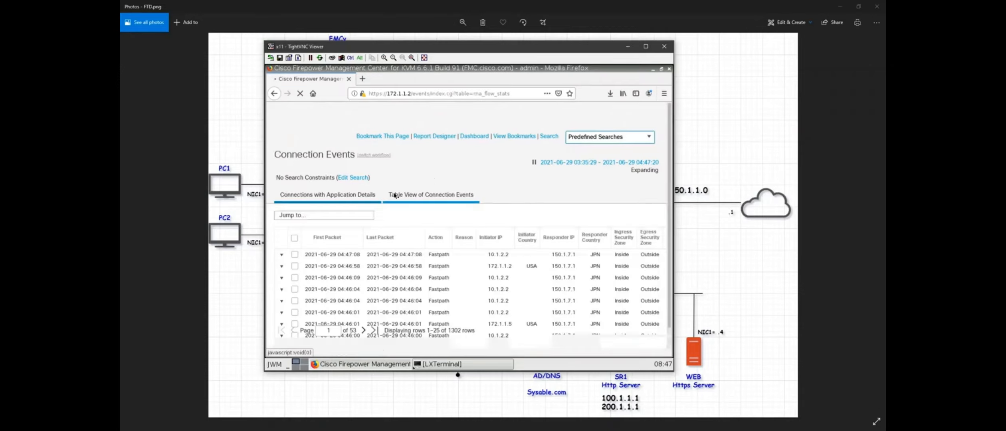
Review the connection events, then switch to the Security Intelligence Events view.
scroll(450, 286, "down", 3)
scroll(450, 286, "down", 3)
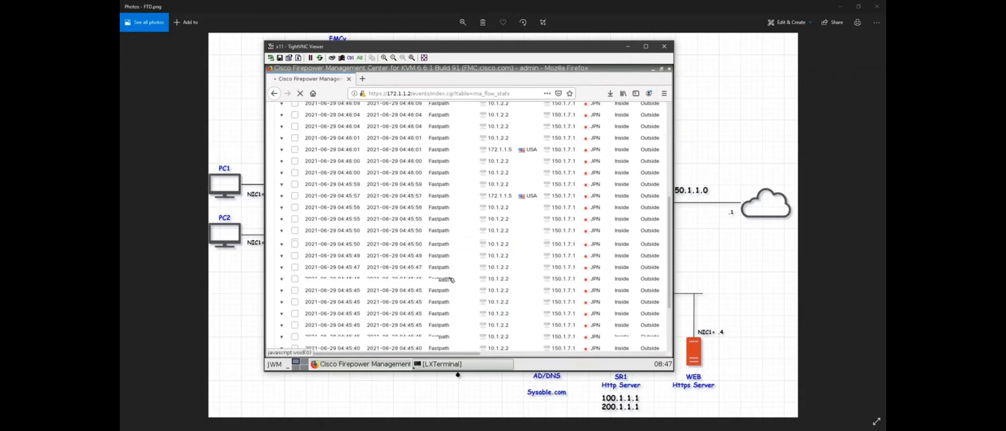
scroll(451, 277, "up", 5)
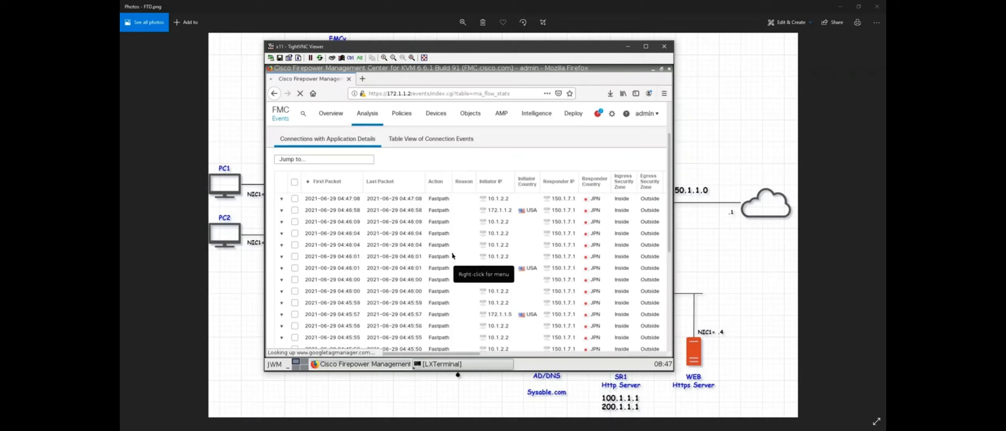
left_click(367, 113)
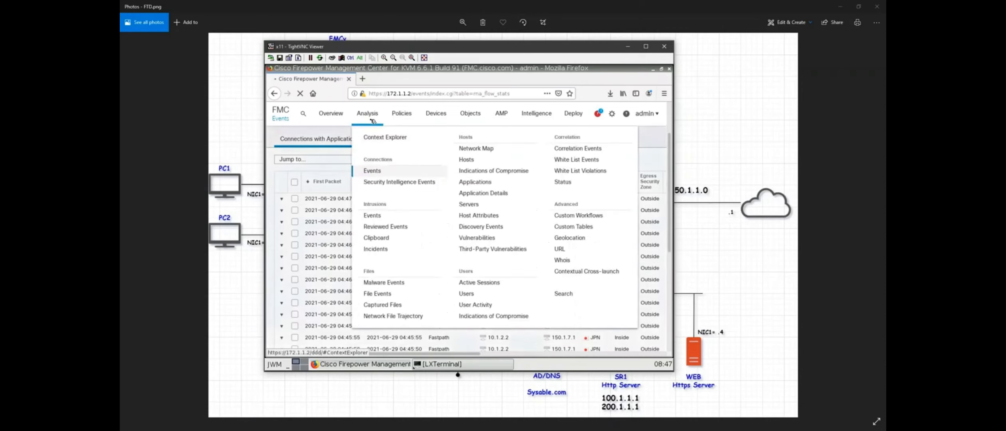
left_click(400, 183)
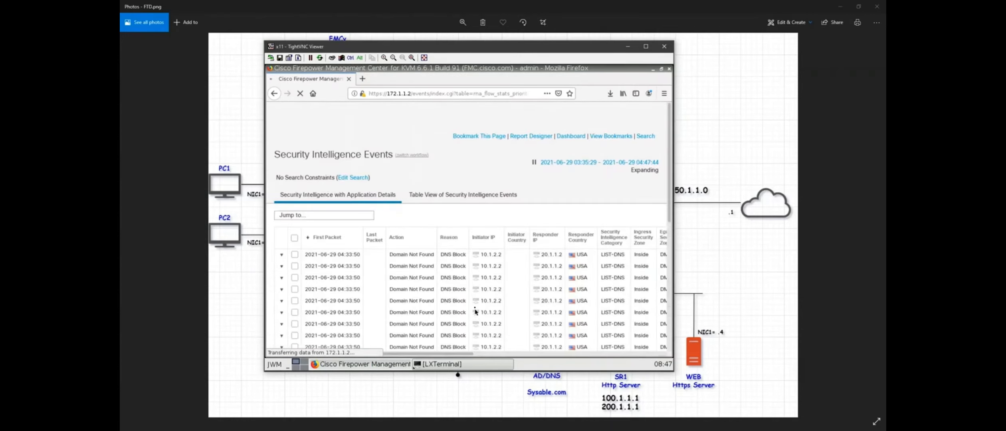
Scroll through the DNS Block events and move to the second page.
scroll(436, 280, "down", 3)
scroll(437, 280, "down", 2)
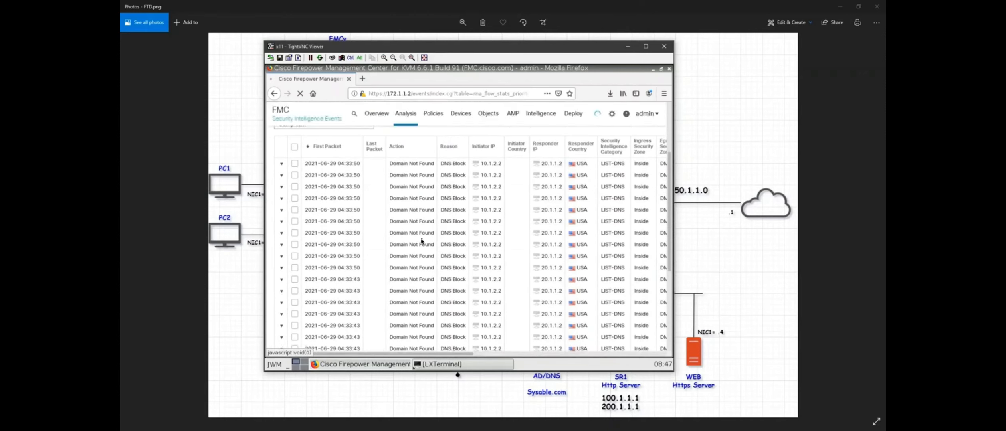
scroll(435, 272, "down", 2)
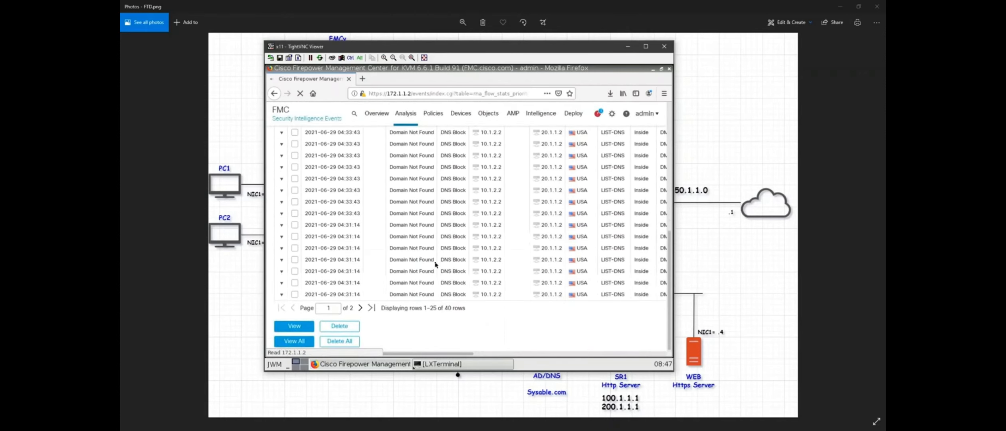
scroll(435, 268, "up", 5)
scroll(399, 302, "down", 8)
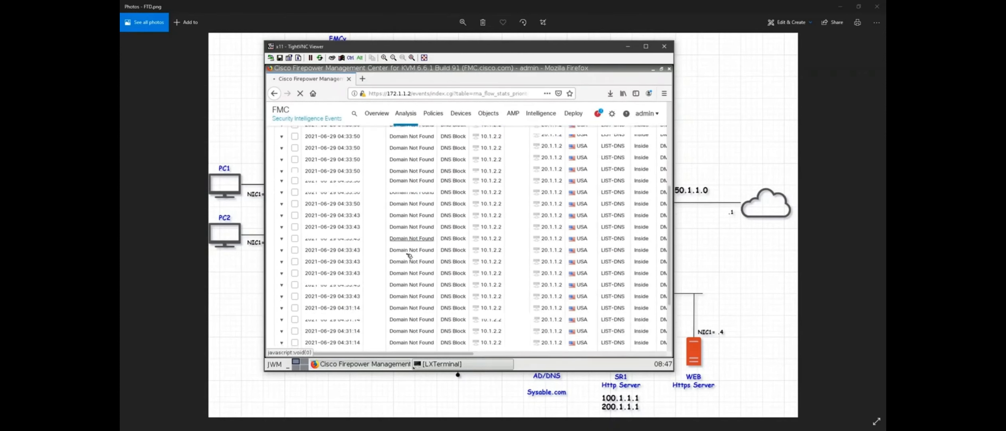
left_click(360, 308)
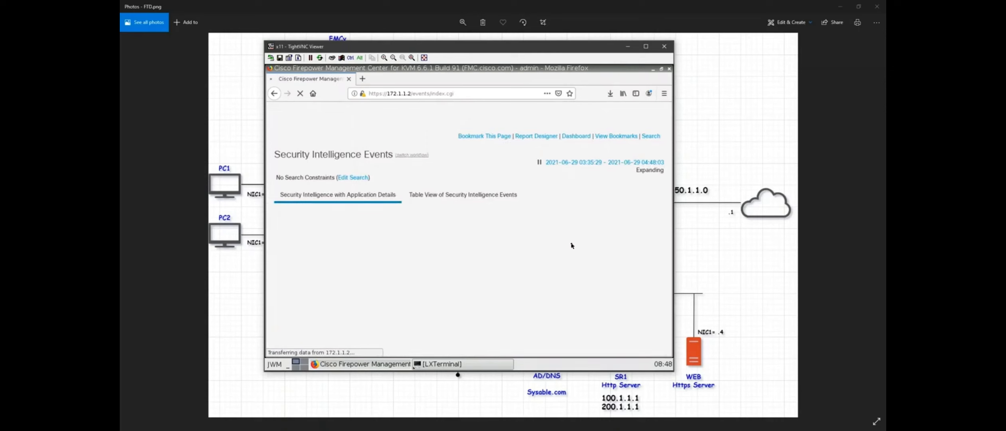
Zoom the page out to review the wide event columns, then restore 100% zoom.
scroll(400, 206, "down", 5)
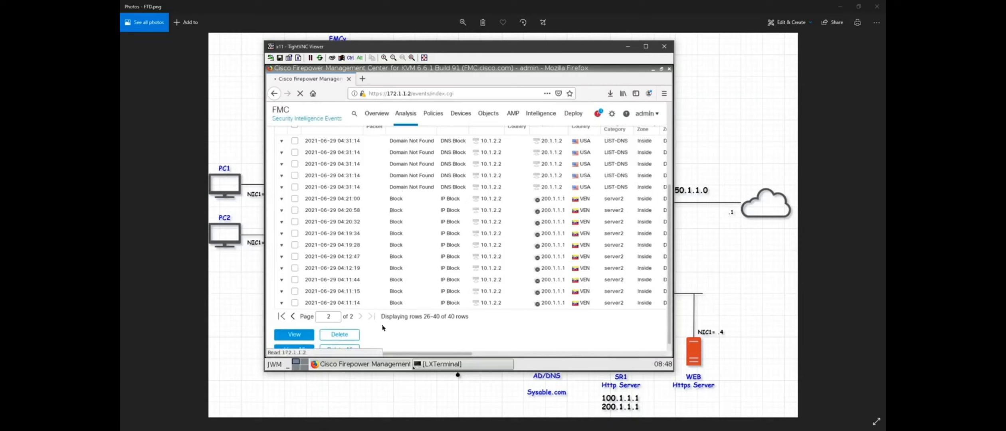
left_click(664, 94)
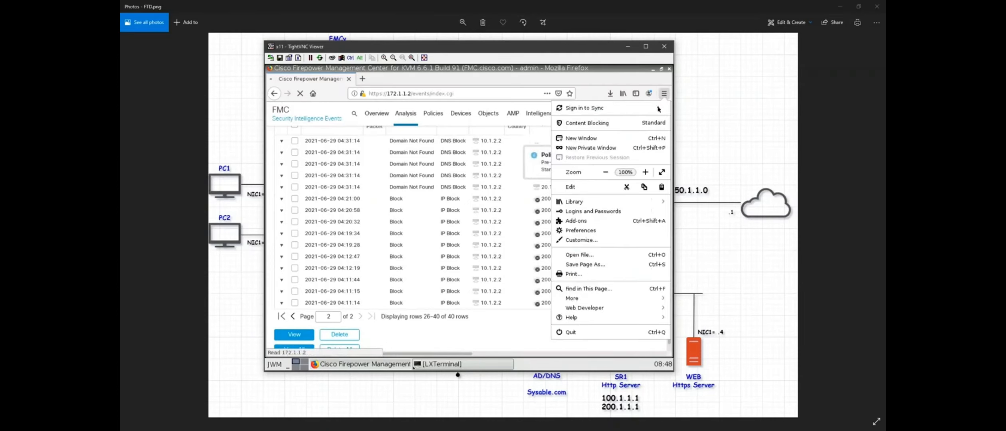
left_click(604, 172)
left_click(605, 172)
left_click(480, 337)
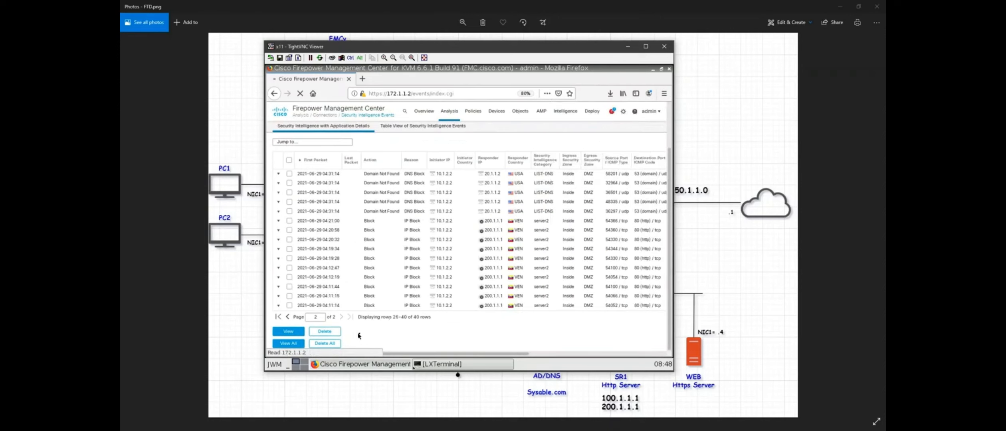
scroll(395, 347, "right", 2)
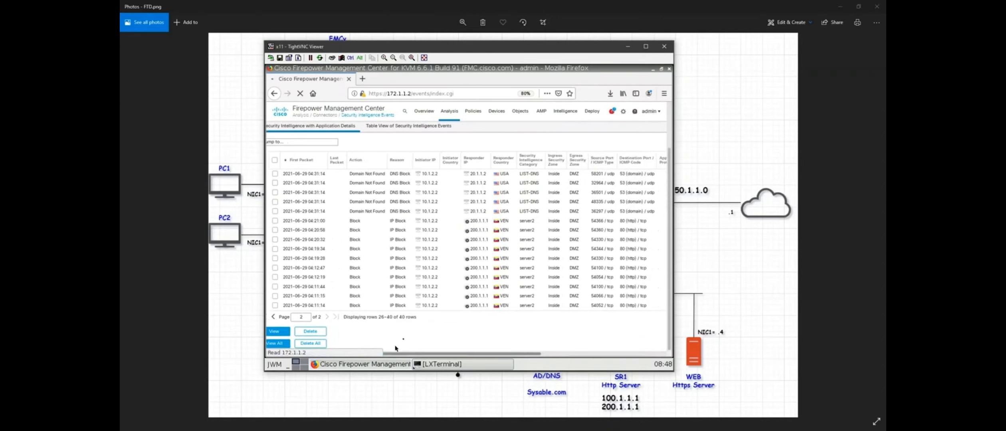
left_click(664, 94)
left_click(643, 173)
left_click(643, 174)
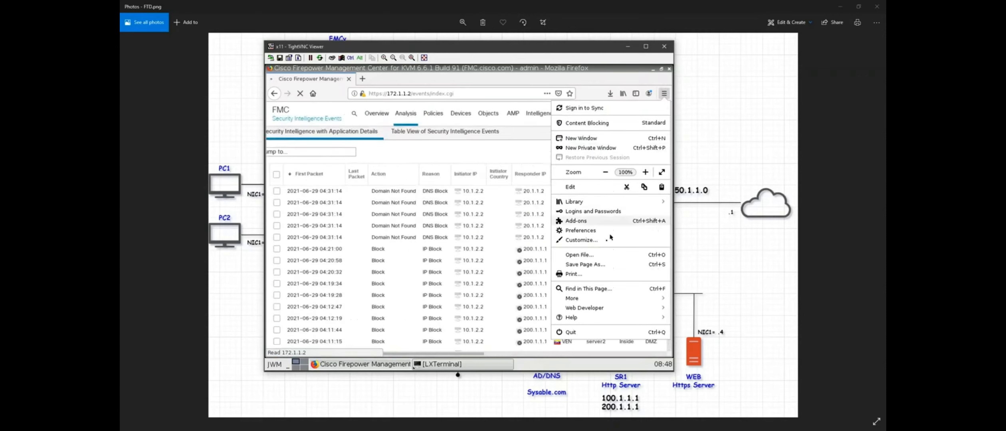
left_click(488, 155)
Scroll down and highlight entries in the Security Intelligence events table.
scroll(490, 187, "down", 3)
left_click_drag(397, 354, 450, 351)
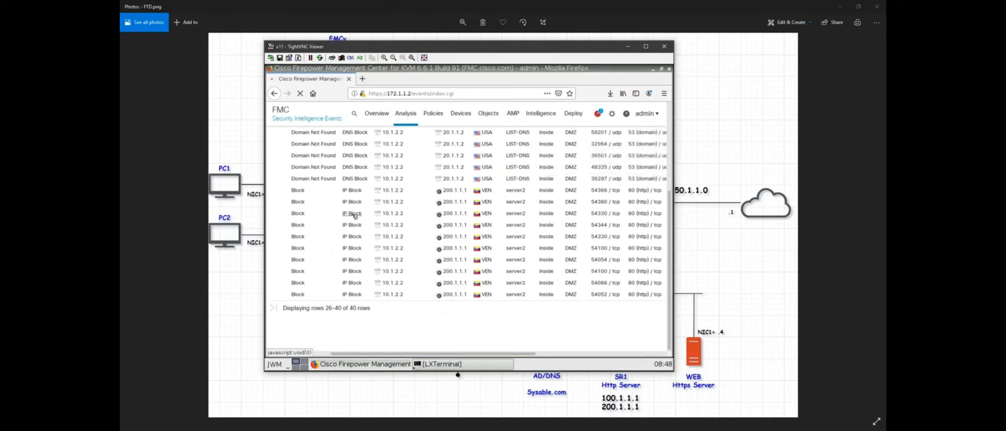
left_click_drag(424, 353, 446, 353)
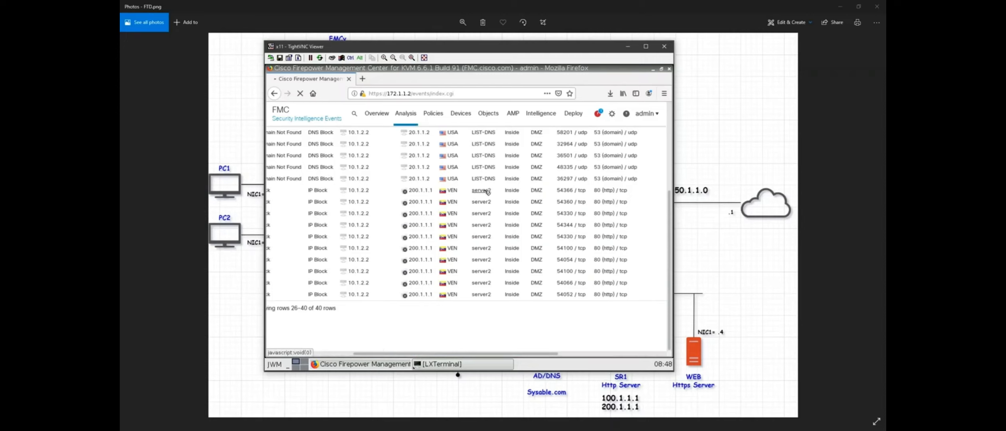
left_click_drag(487, 353, 473, 348)
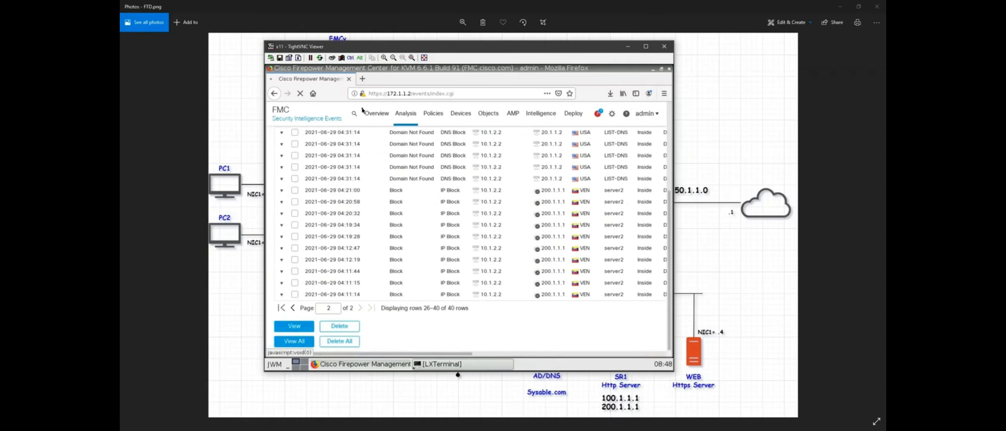
Check the Tasks list shows the FTD-1 policy deployment succeeded, then close notifications.
left_click(600, 114)
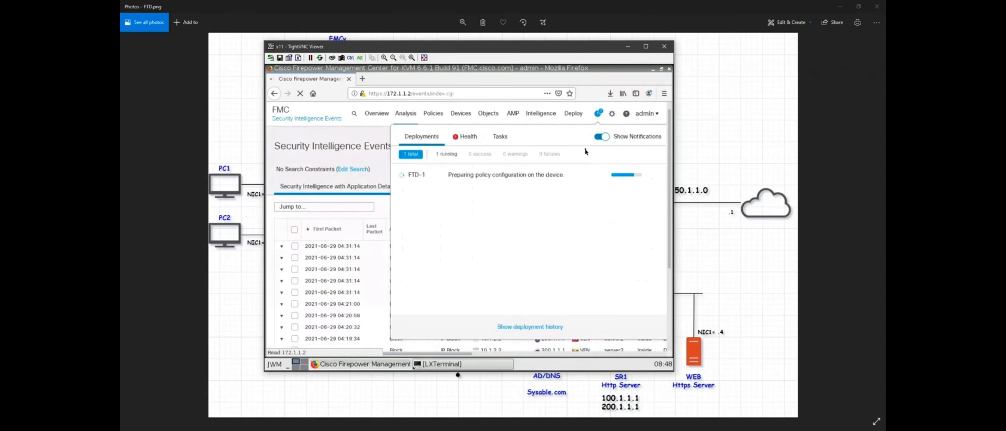
left_click(502, 138)
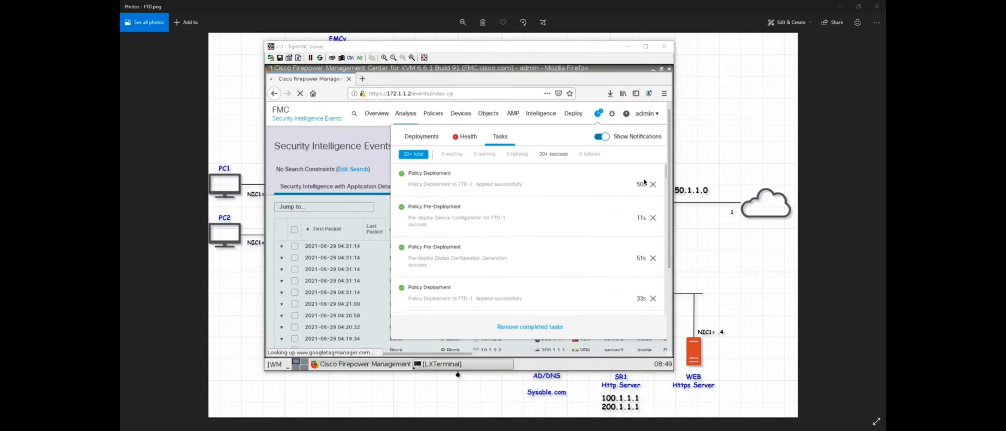
left_click(386, 165)
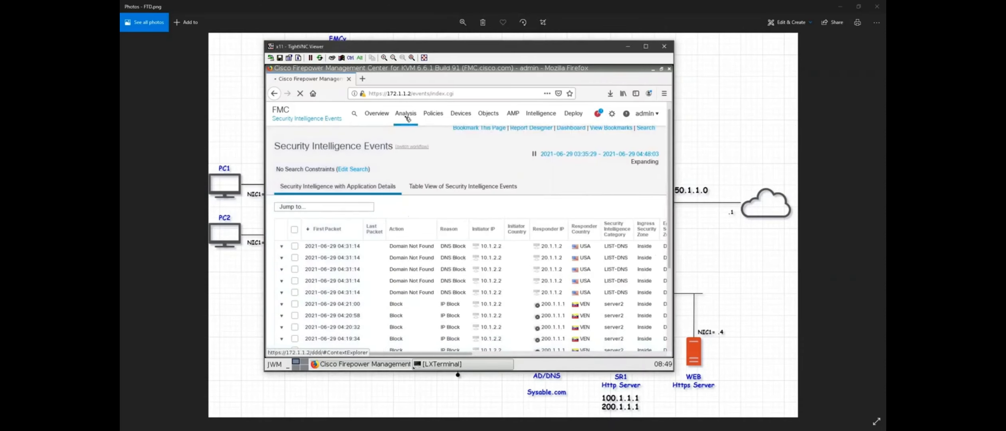
mouse_move(407, 117)
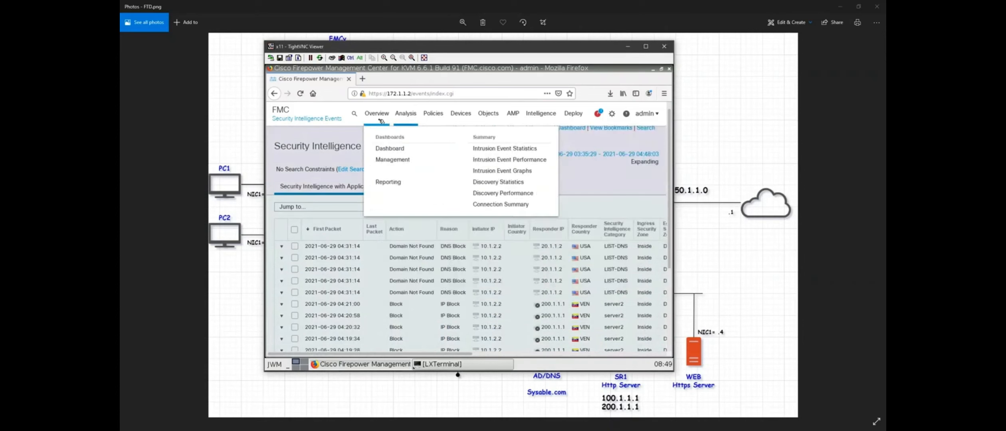
left_click(392, 150)
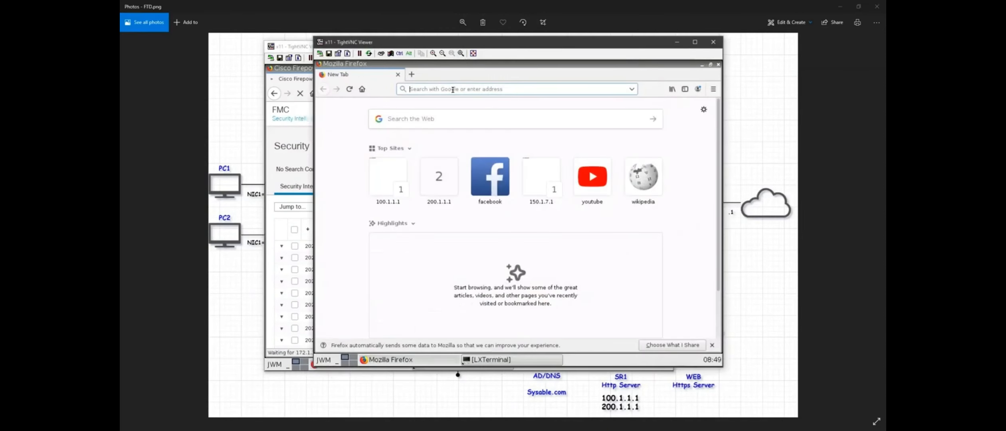
type("http://g")
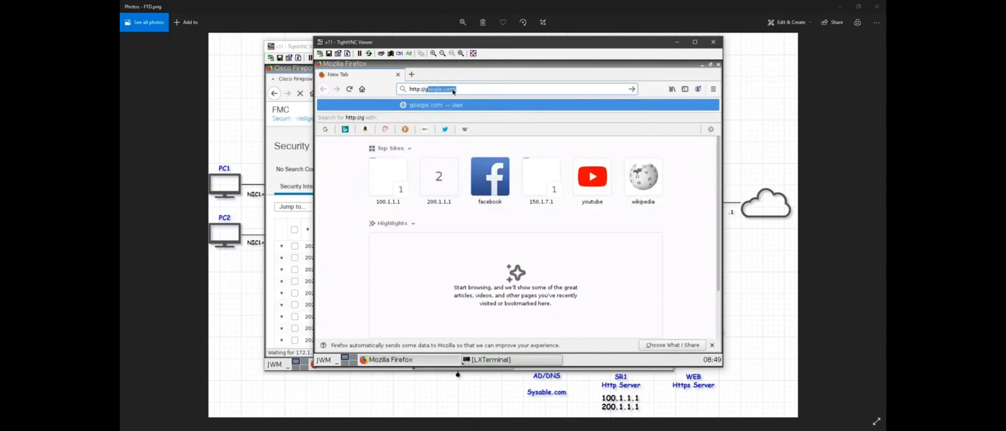
type("oogle.co")
key("Return")
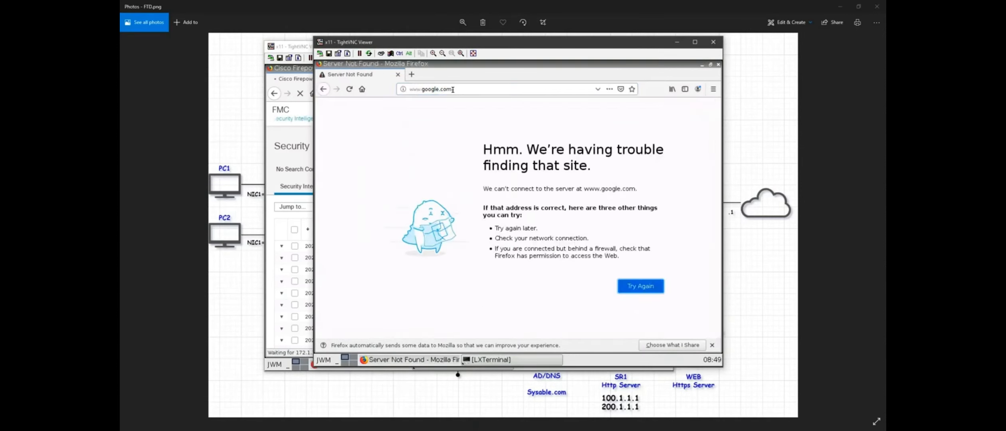
left_click(411, 74)
type("ht")
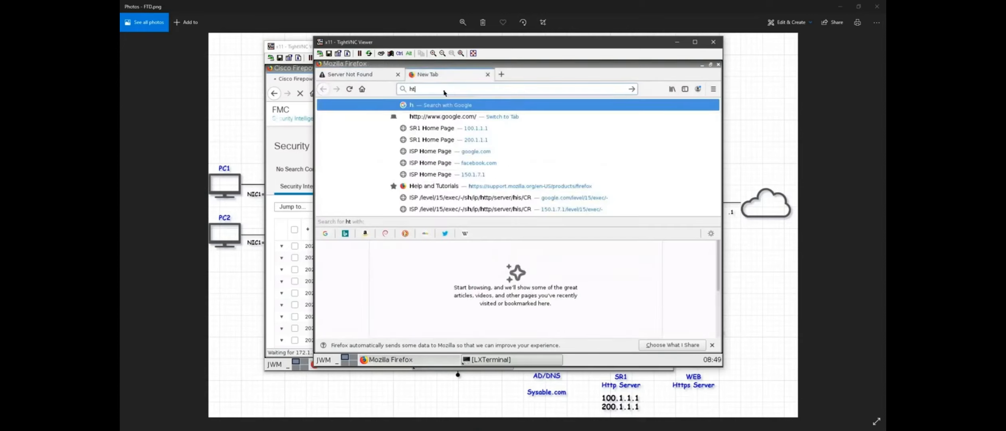
type("tp://microsoft.com")
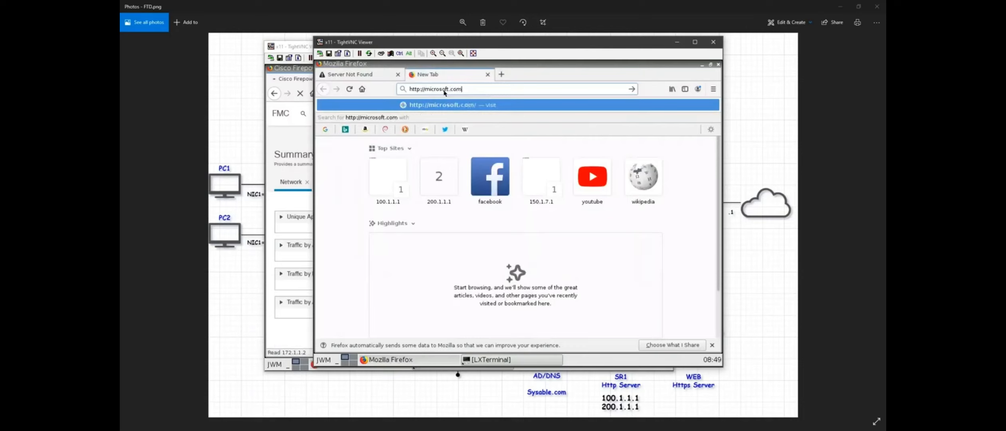
key("Return")
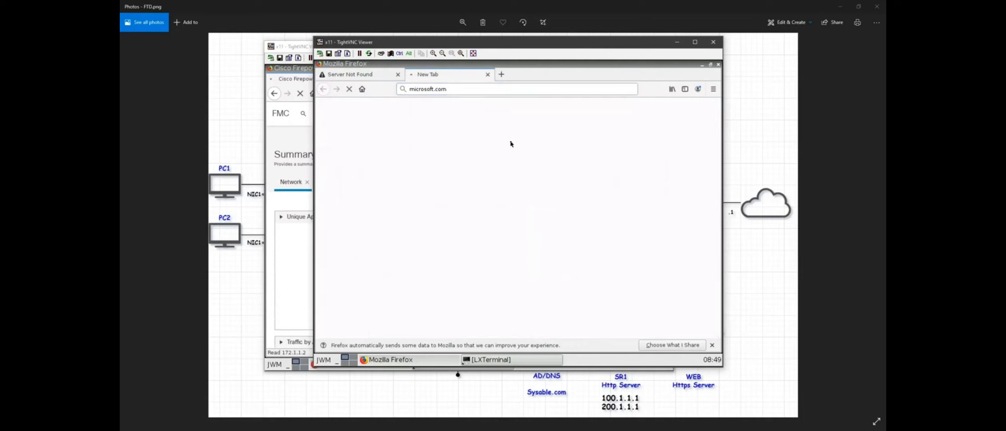
type("c")
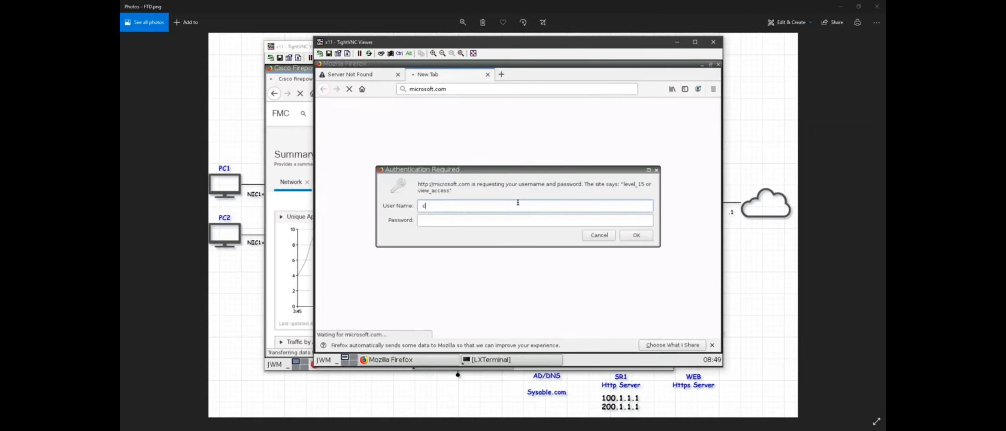
type("isco")
key("Tab")
type("cisco")
key("Return")
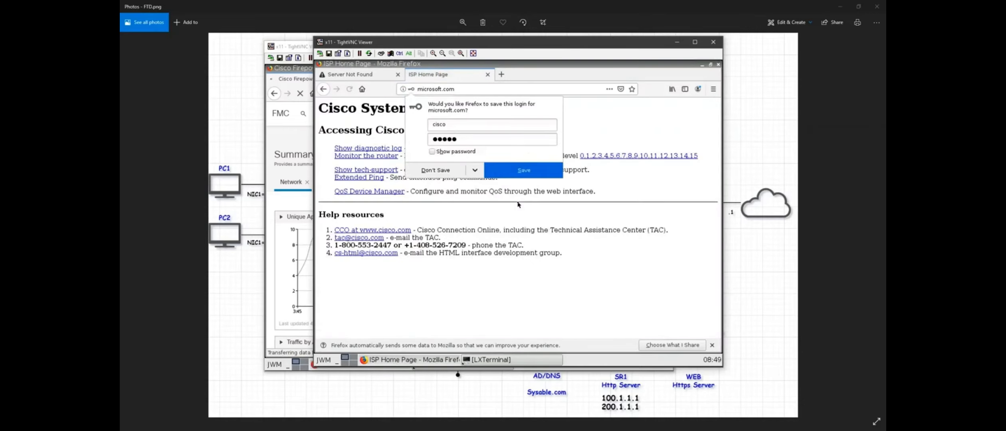
left_click(639, 176)
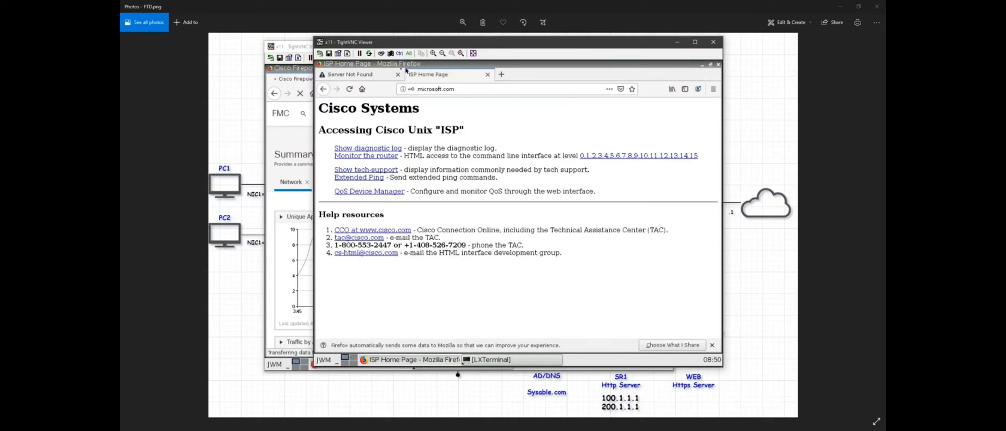
left_click(371, 78)
left_click(465, 86)
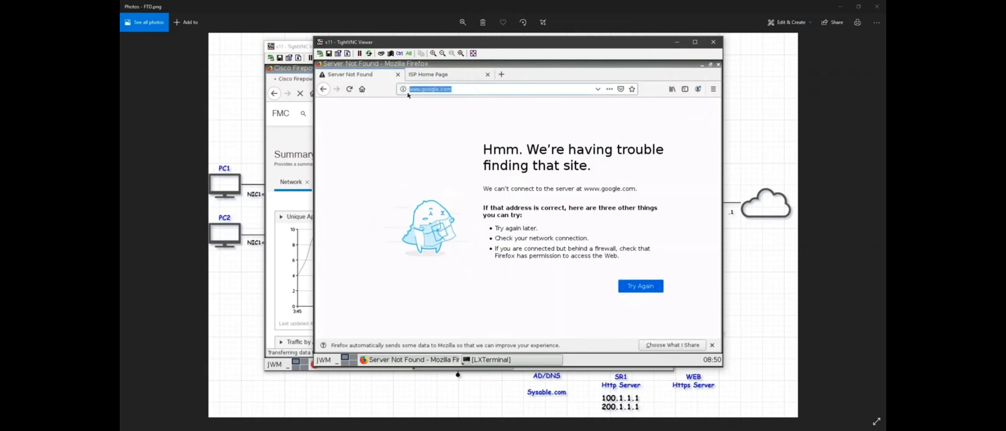
Review the new DNS-LIST DNS Block entries in Security Intelligence Events, then go to Connection Events.
left_click(677, 42)
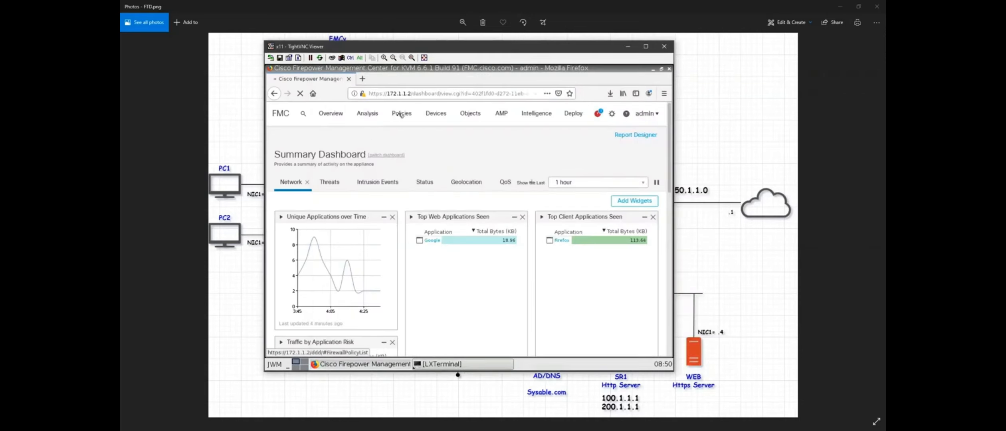
left_click(379, 117)
left_click(375, 115)
left_click(386, 182)
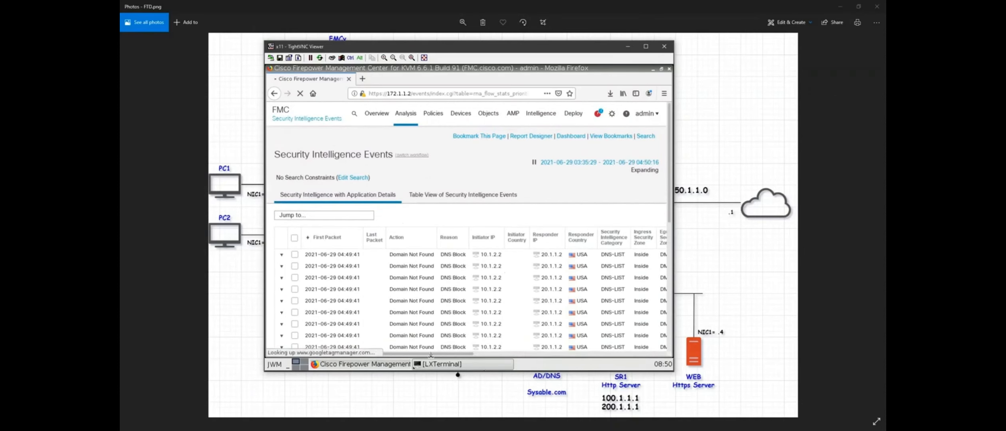
left_click_drag(430, 355, 416, 339)
left_click(410, 117)
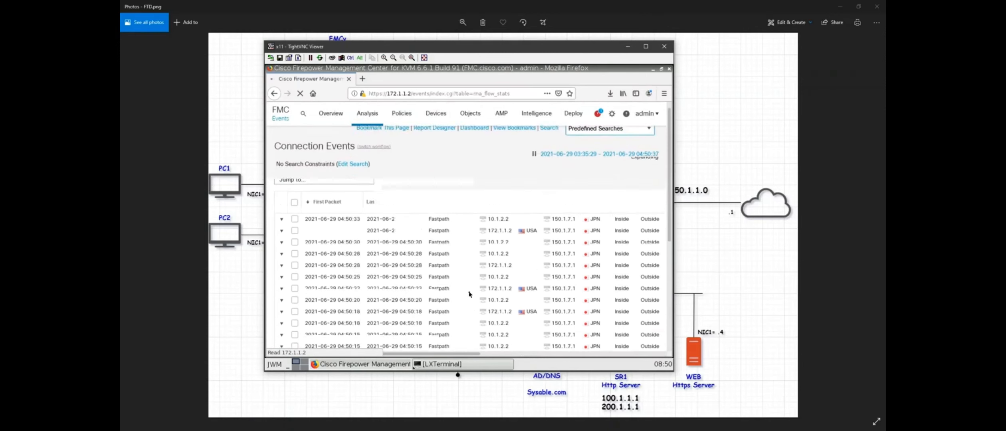
Scan the Fastpath connections to 150.1.7.1, then return to the Security Intelligence Events page.
scroll(431, 222, "down", 8)
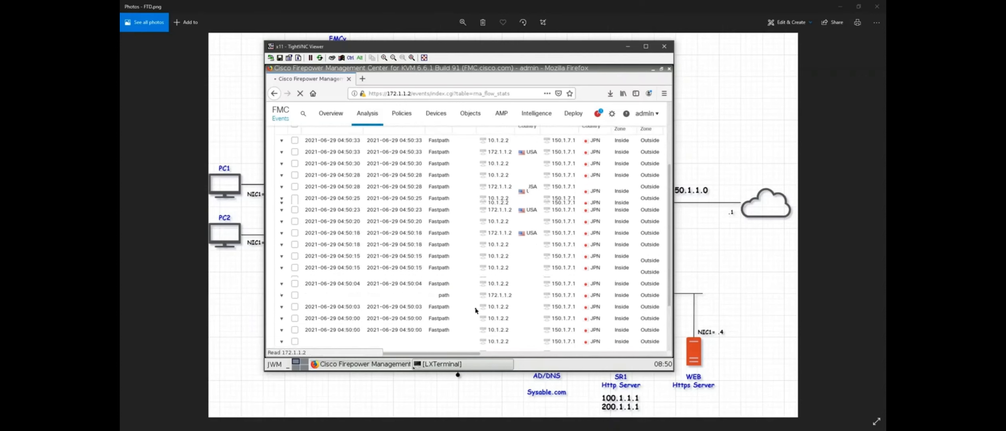
scroll(486, 317, "up", 4)
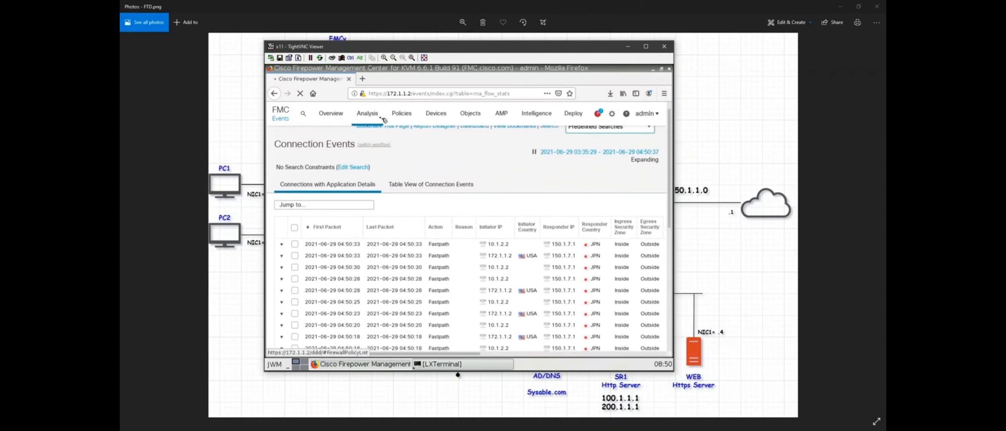
mouse_move(377, 118)
left_click(386, 187)
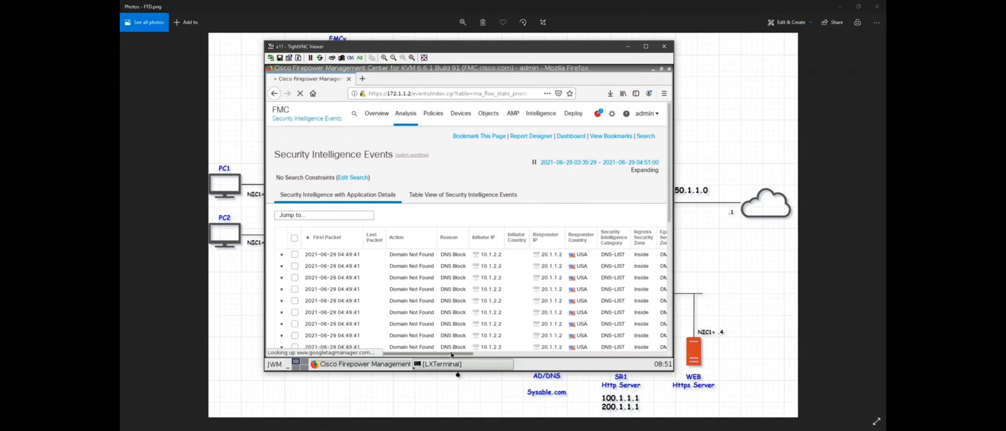
left_click_drag(451, 354, 494, 352)
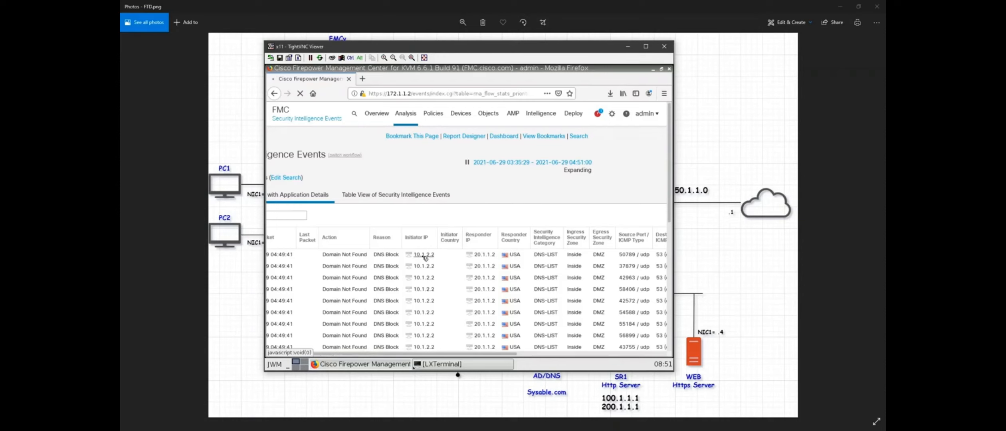
left_click_drag(475, 354, 351, 355)
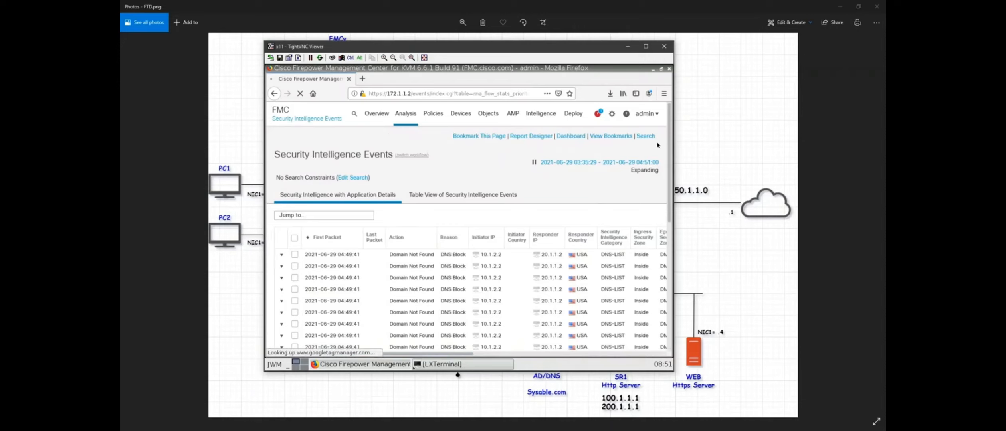
key("alt+Tab")
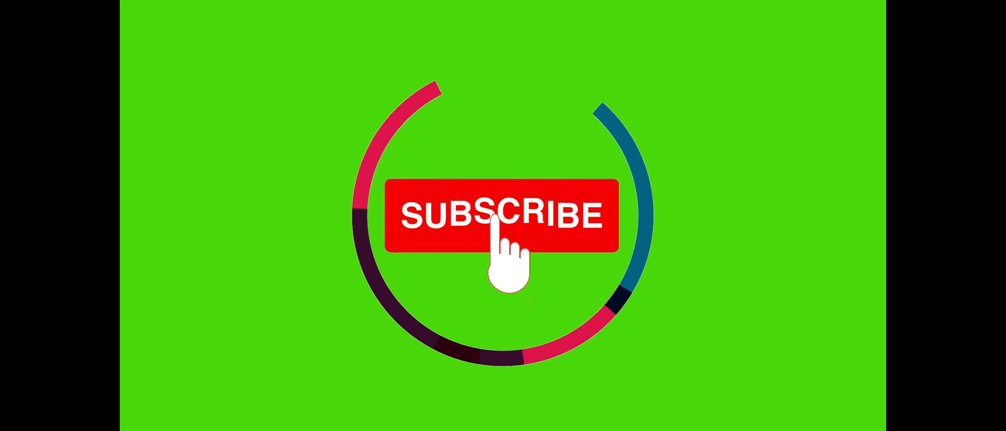